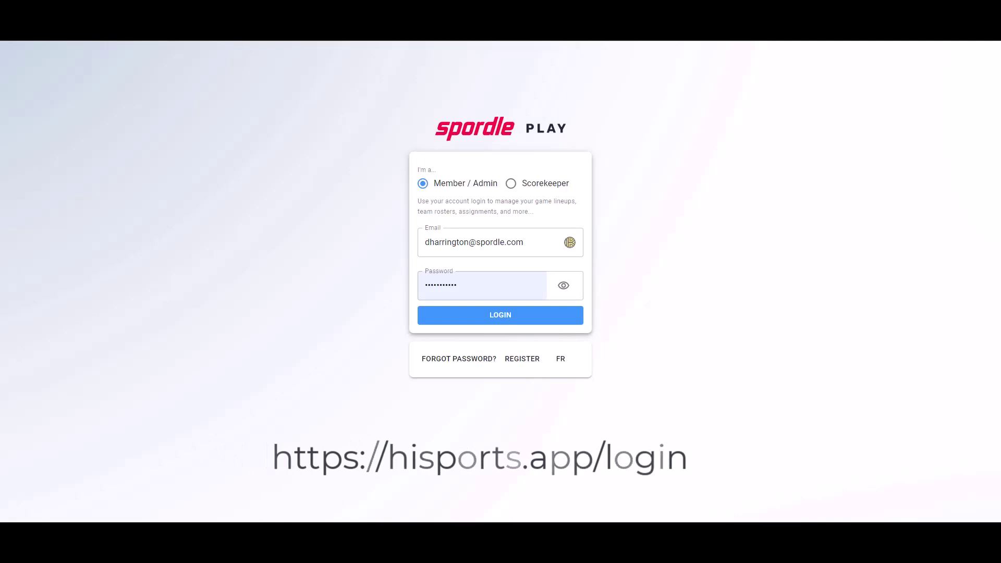
# Step: Log in as Scorekeeper for game U13Q2229 using the home team ID
pyautogui.click(511, 183)
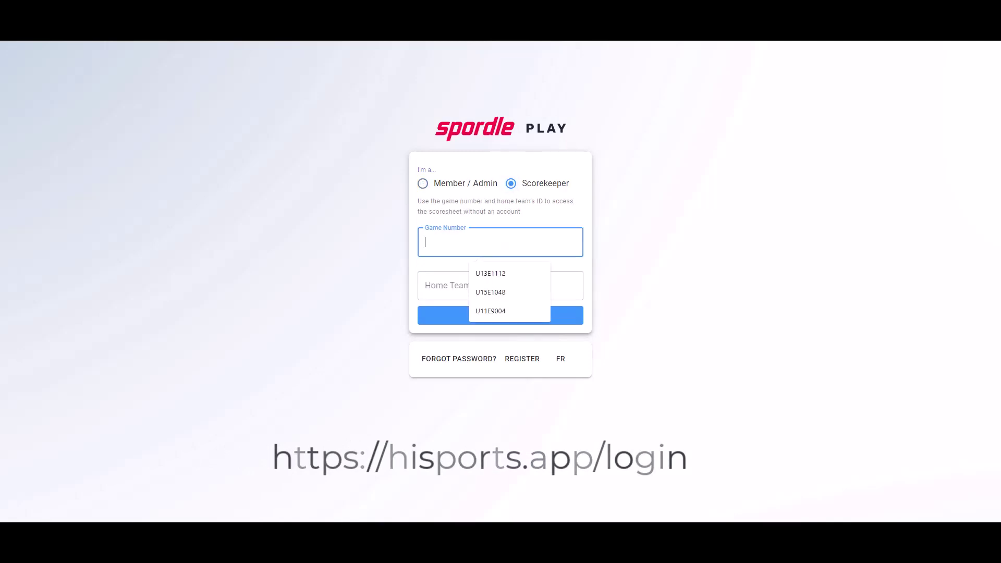
pyautogui.write('U13Q2229')
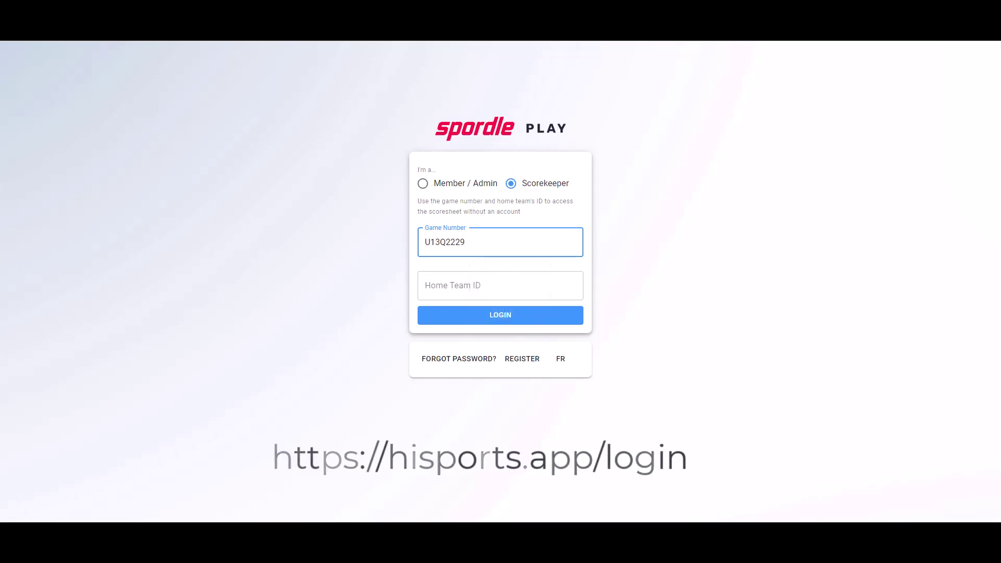
pyautogui.click(500, 285)
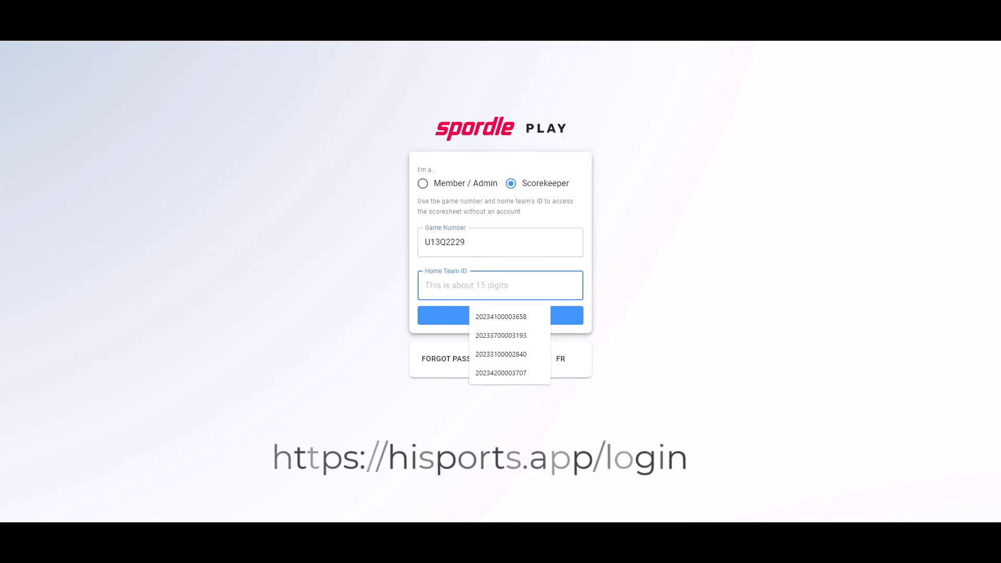
pyautogui.write('20233700003195')
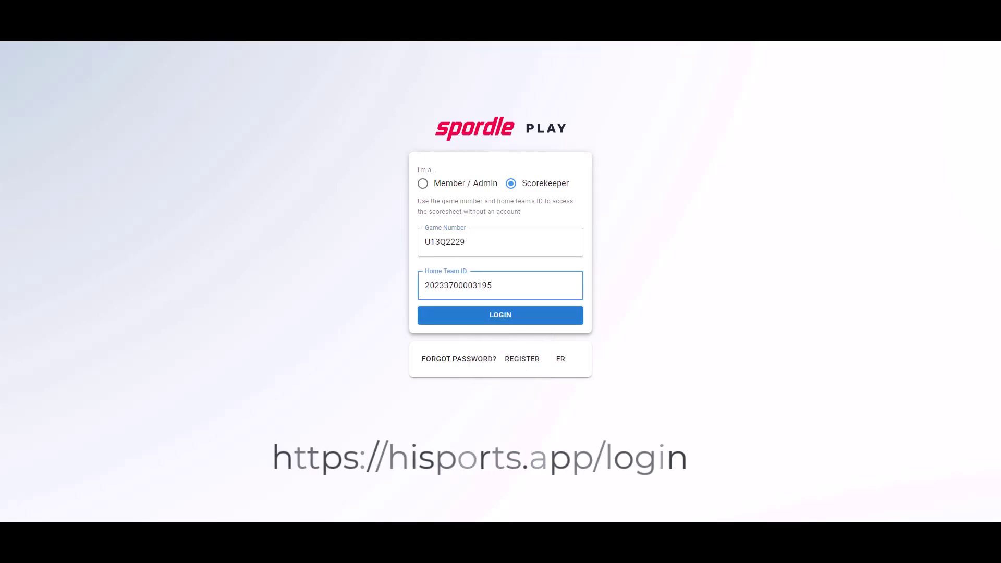
pyautogui.press('Return')
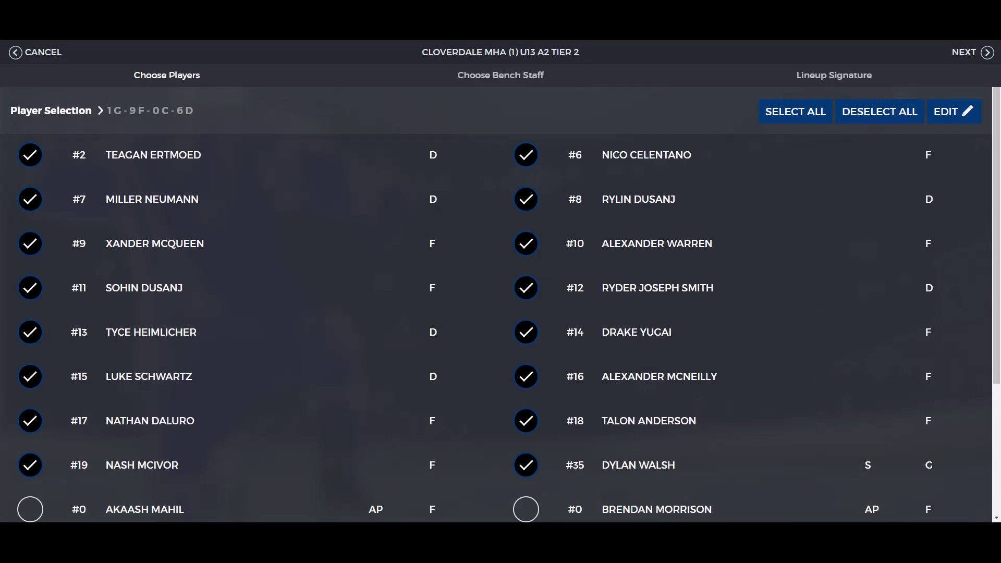
pyautogui.scroll(-3, 500, 304)
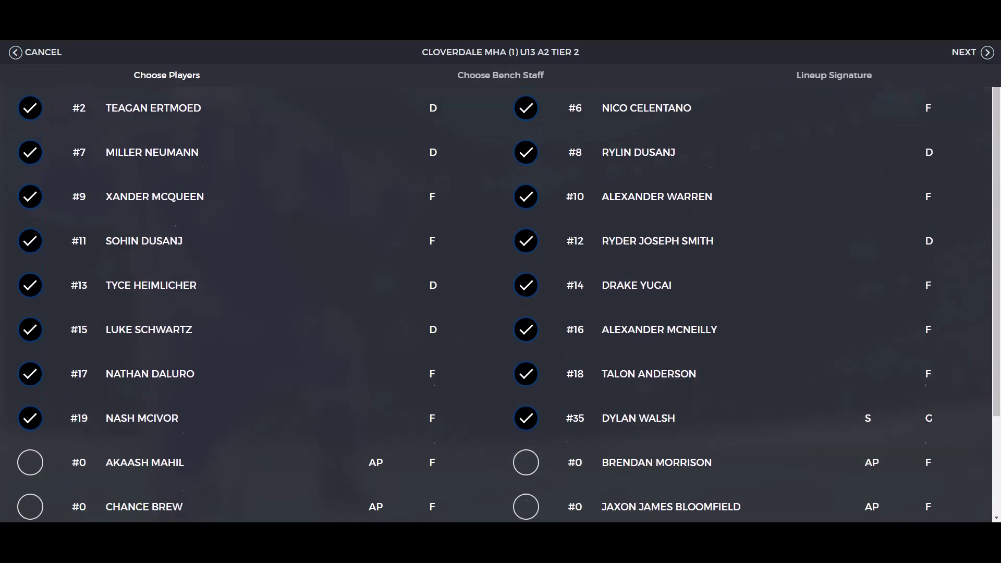
pyautogui.scroll(3, 500, 304)
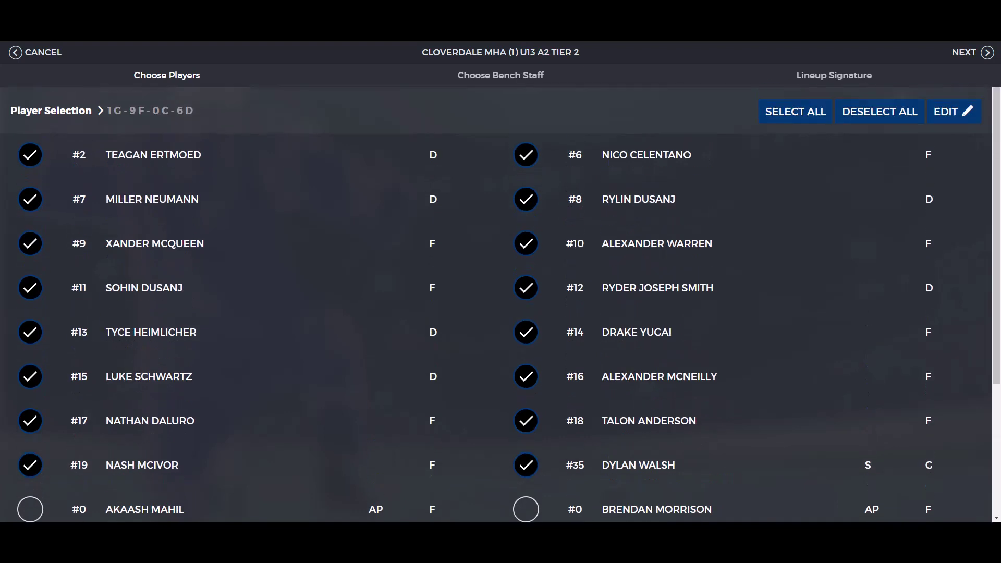
pyautogui.click(964, 52)
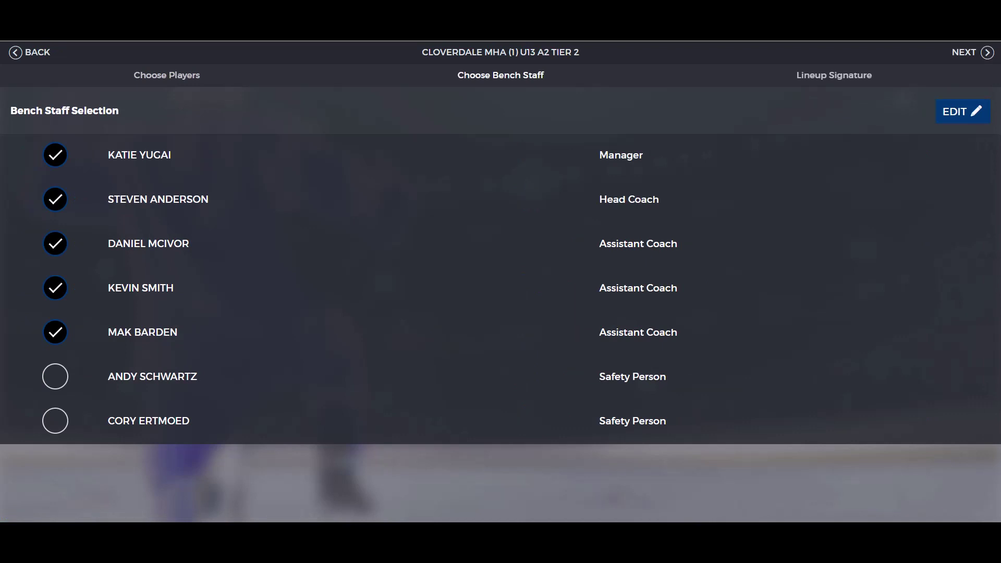
pyautogui.click(963, 52)
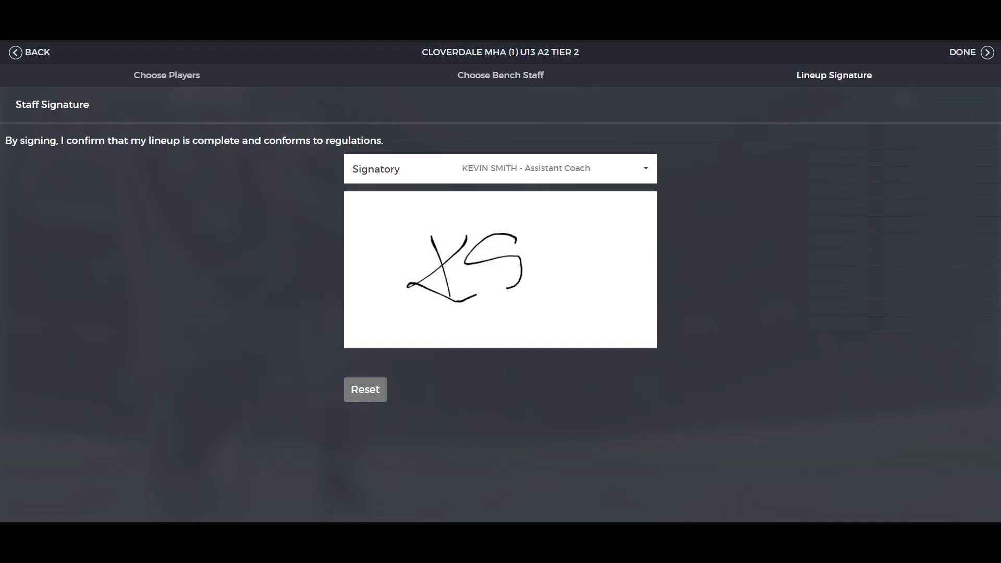
pyautogui.click(964, 52)
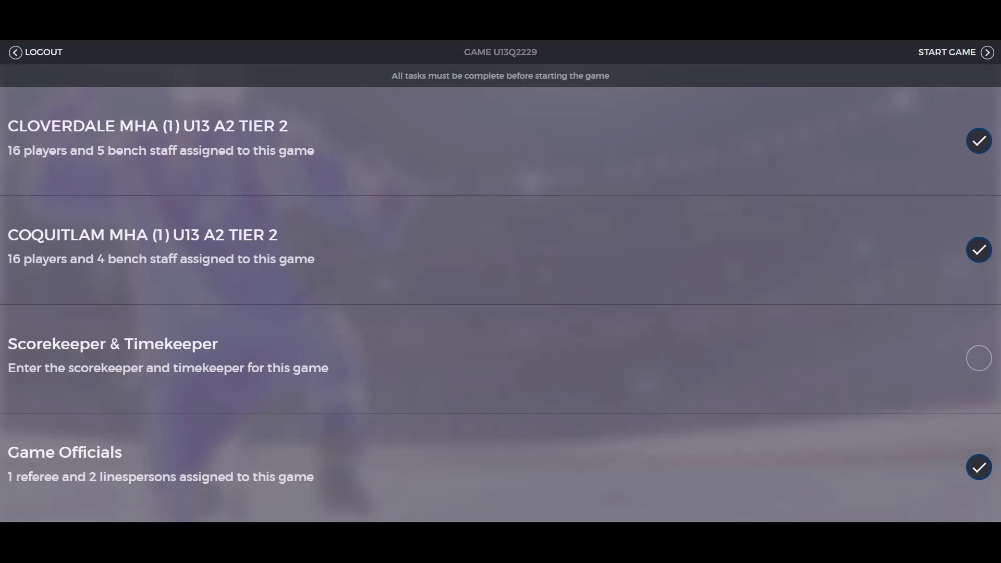
# Step: Review the assigned game officials, then go to the Scorekeeper & Timekeeper task
pyautogui.click(978, 467)
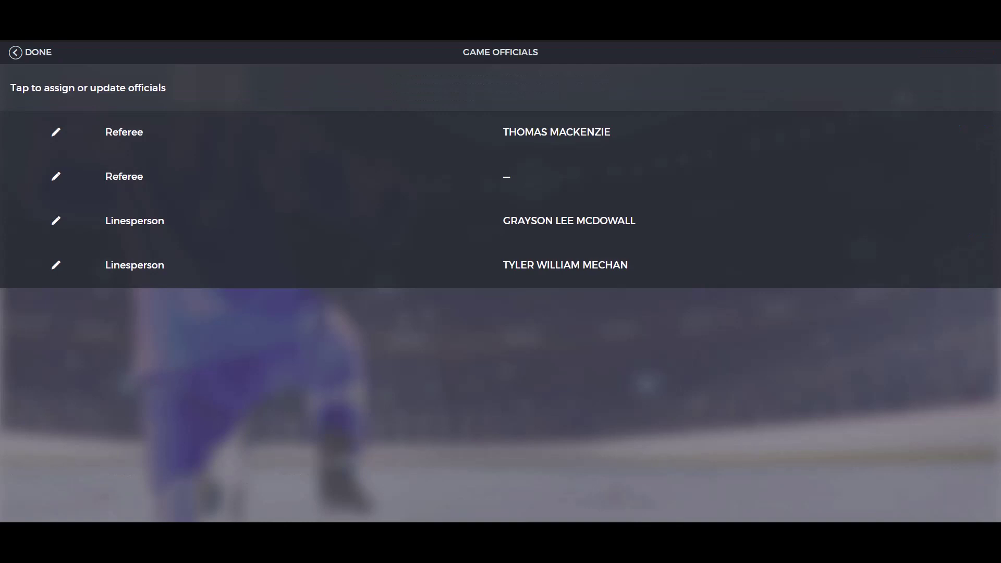
pyautogui.click(30, 52)
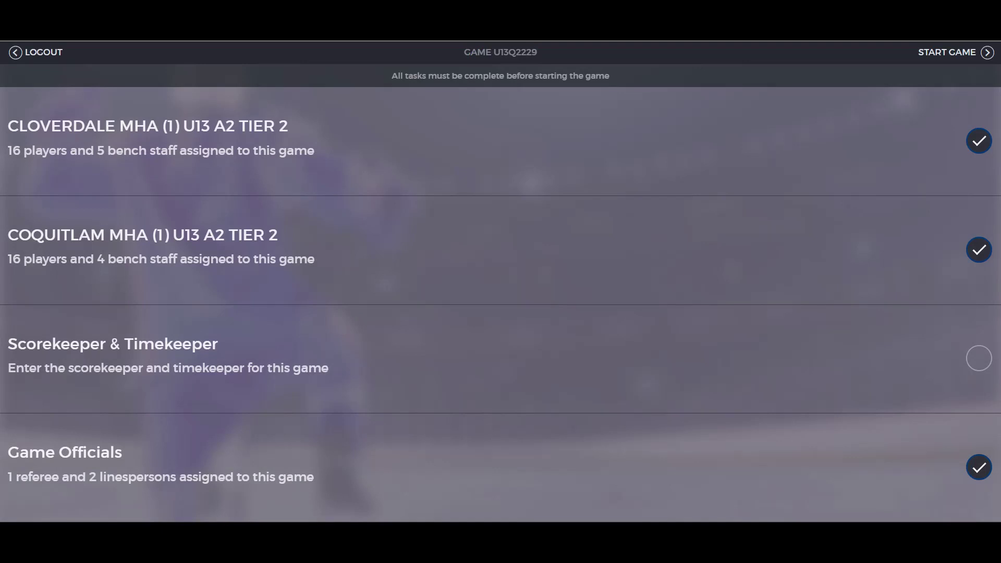
pyautogui.click(168, 359)
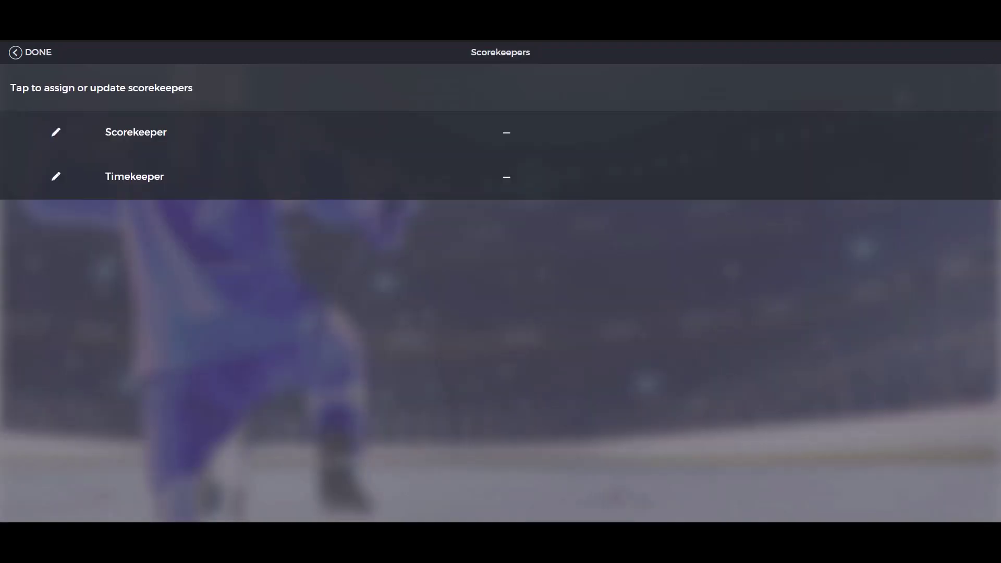
# Step: Create a new scorekeeper from a first and last name and save them to the game
pyautogui.click(135, 132)
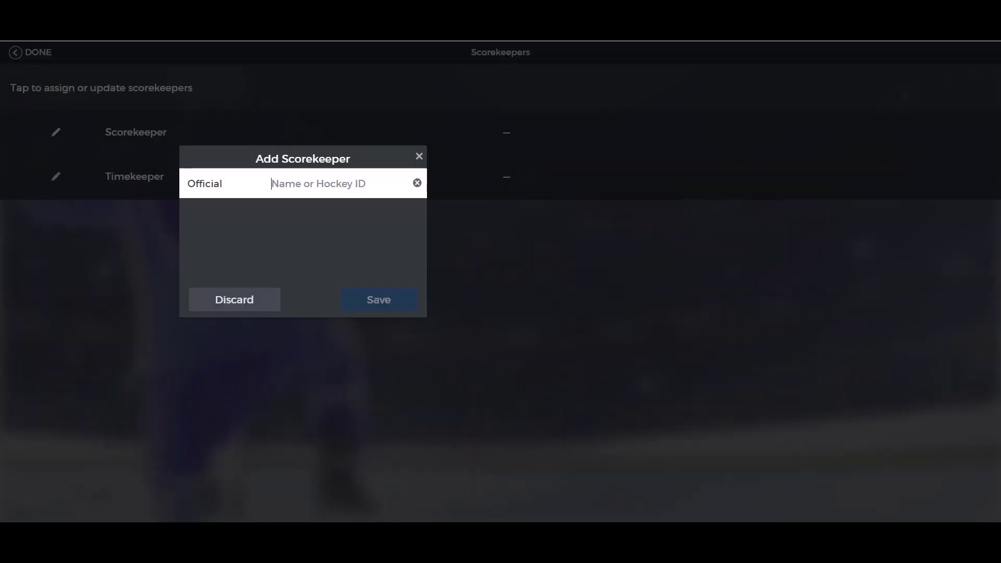
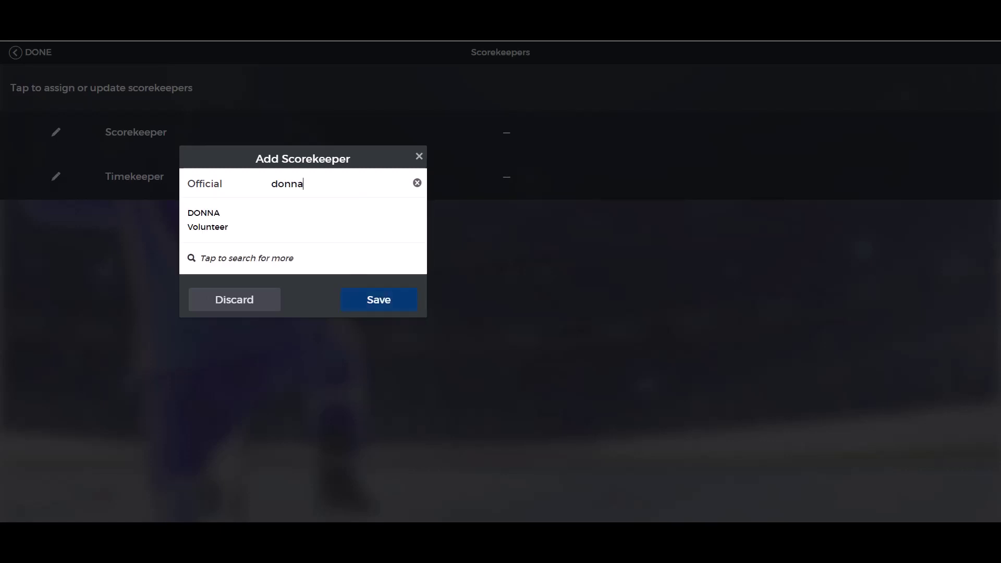
pyautogui.press('Return')
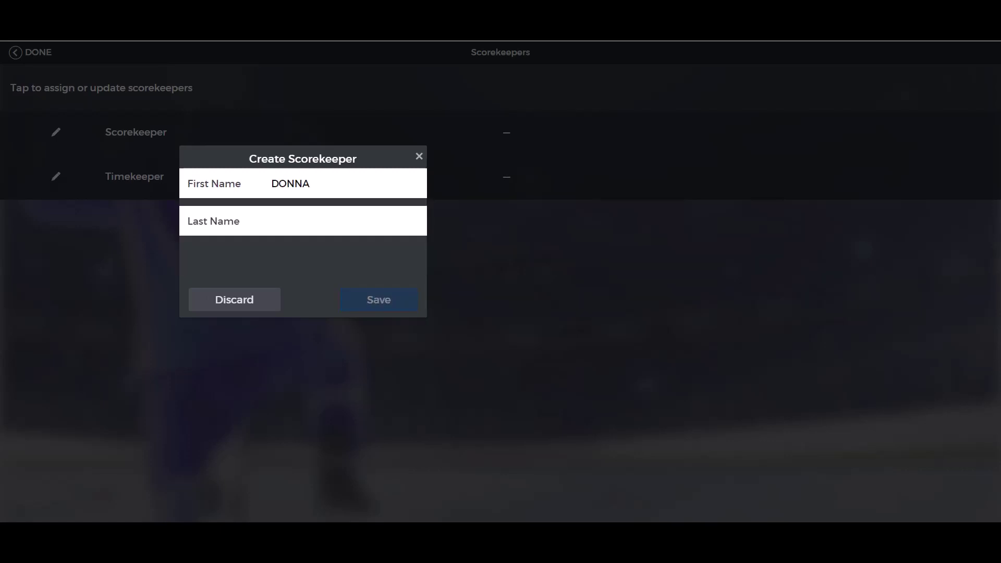
pyautogui.click(380, 301)
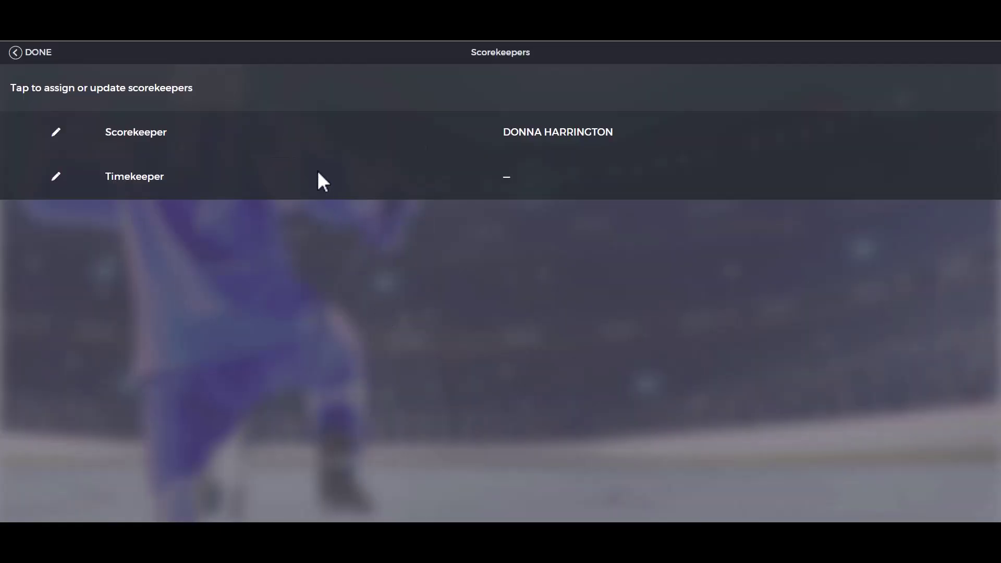
# Step: Assign an existing official from the full officials list as timekeeper
pyautogui.click(318, 174)
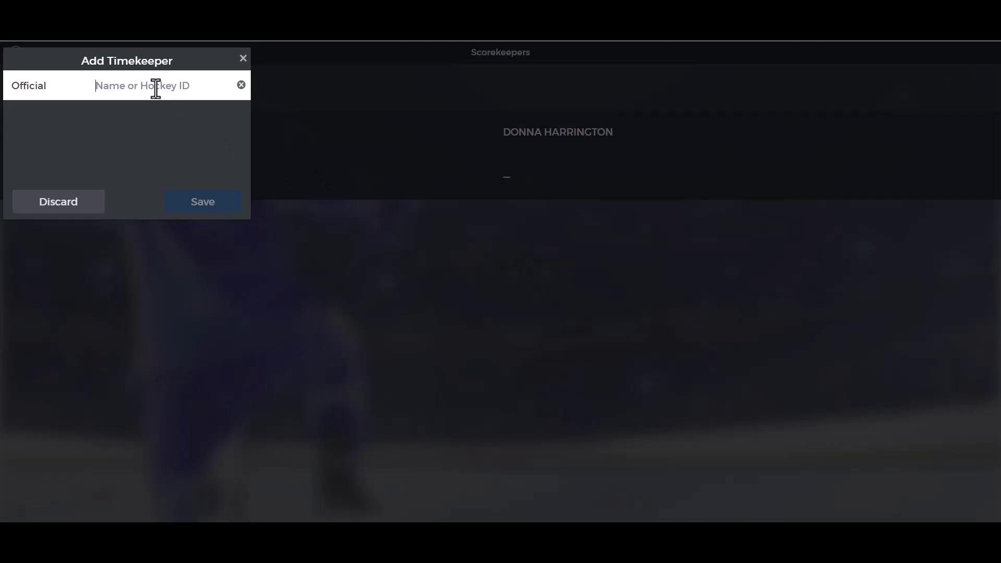
pyautogui.write('paul')
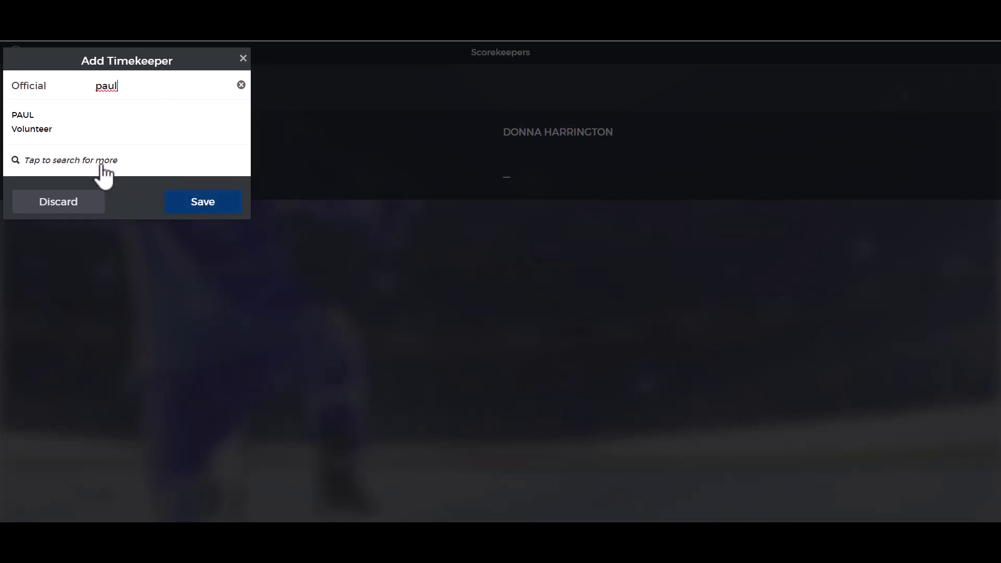
pyautogui.click(101, 163)
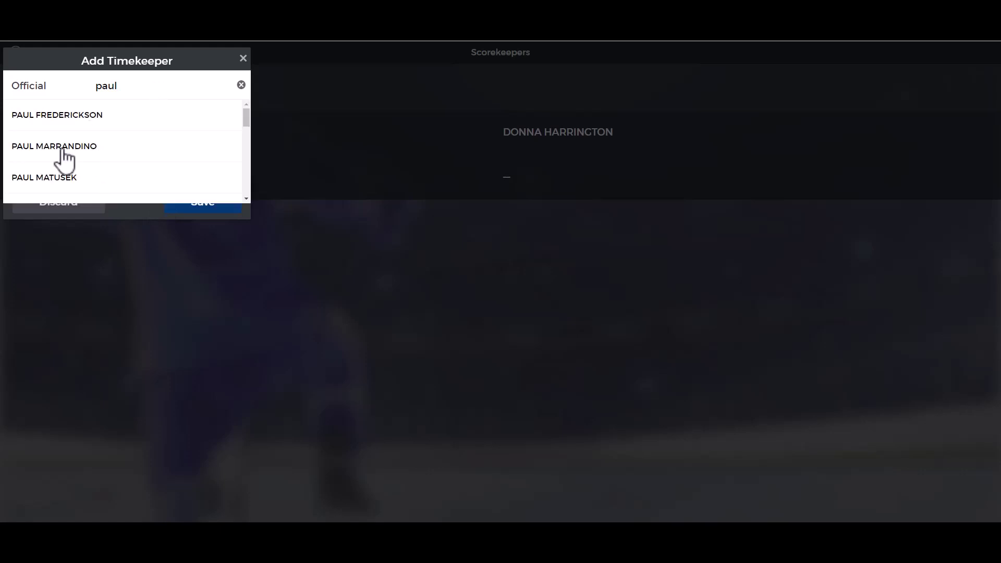
pyautogui.click(62, 152)
pyautogui.click(186, 207)
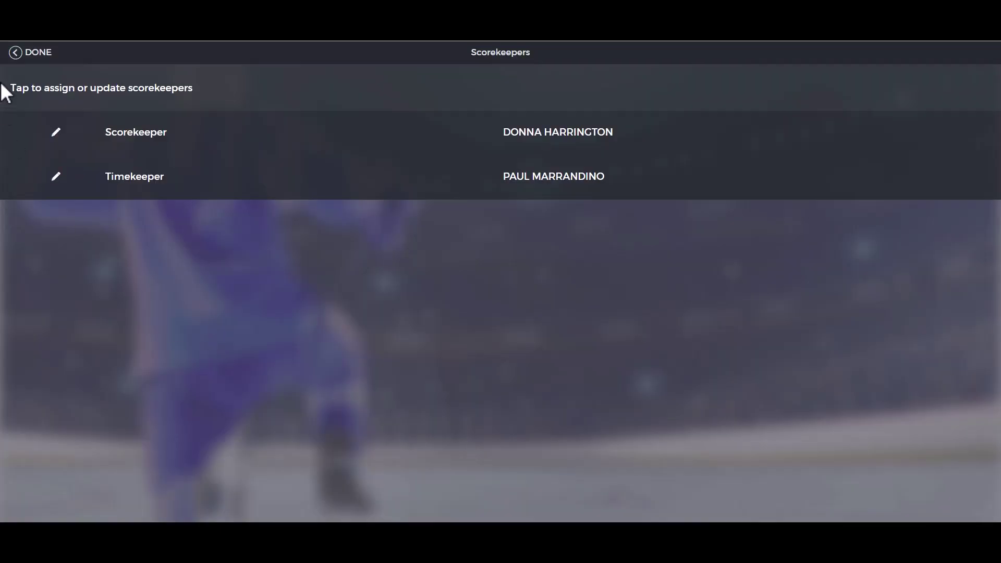
pyautogui.click(30, 52)
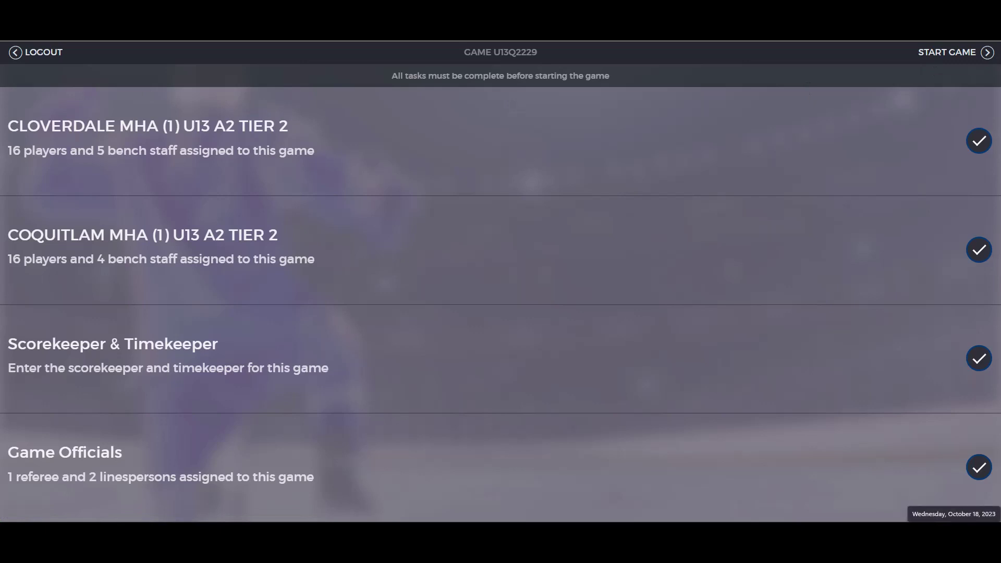
# Step: Start the game and log a home goal by #8 at 01:32
pyautogui.click(954, 52)
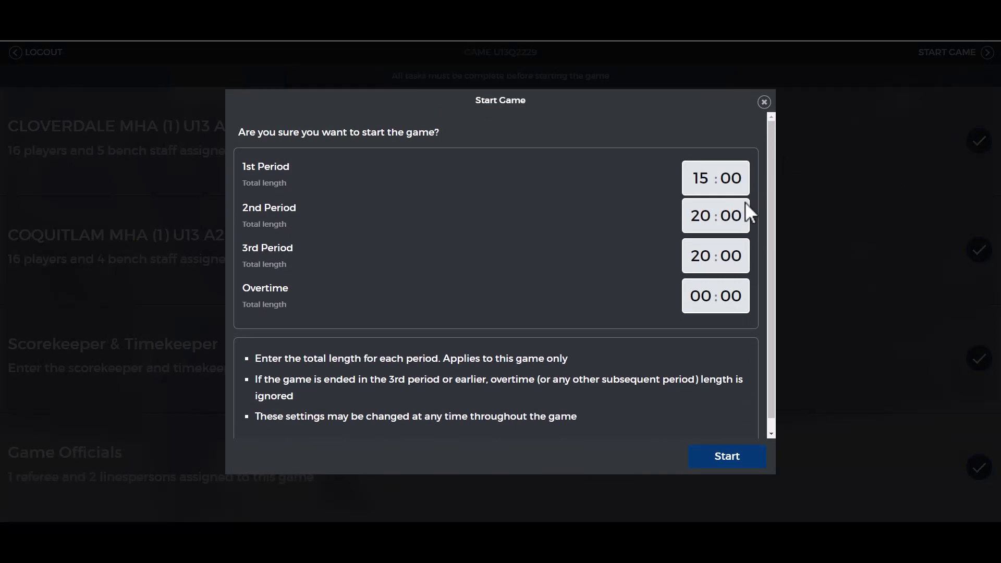
pyautogui.press('Return')
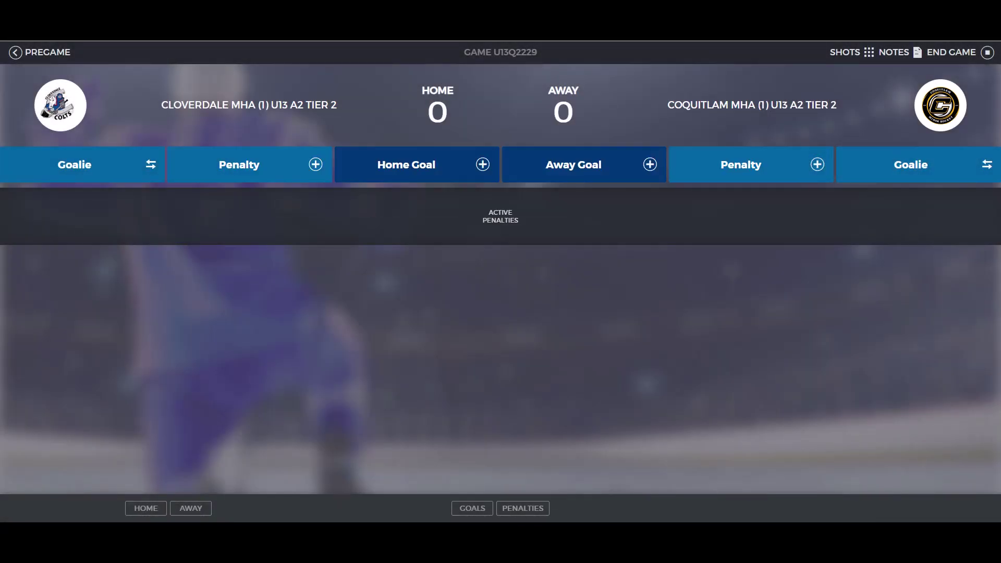
pyautogui.click(416, 164)
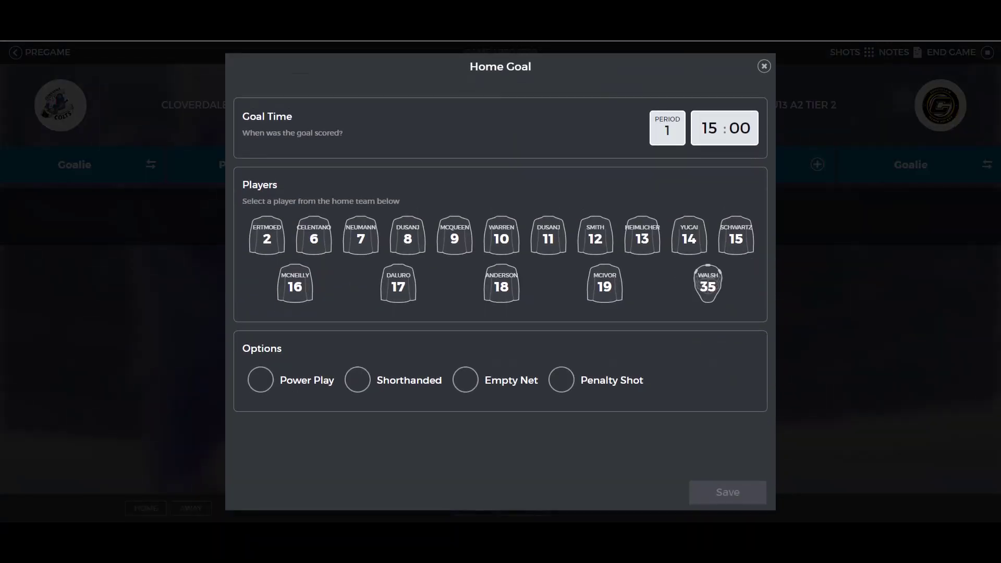
pyautogui.click(408, 237)
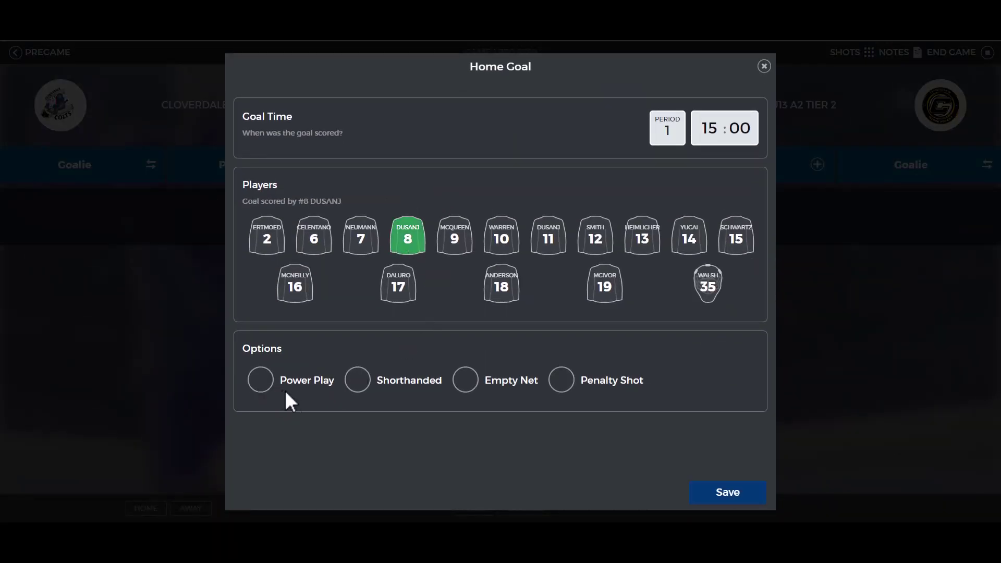
pyautogui.click(709, 128)
pyautogui.press('BackSpace')
pyautogui.write('0132')
pyautogui.click(726, 495)
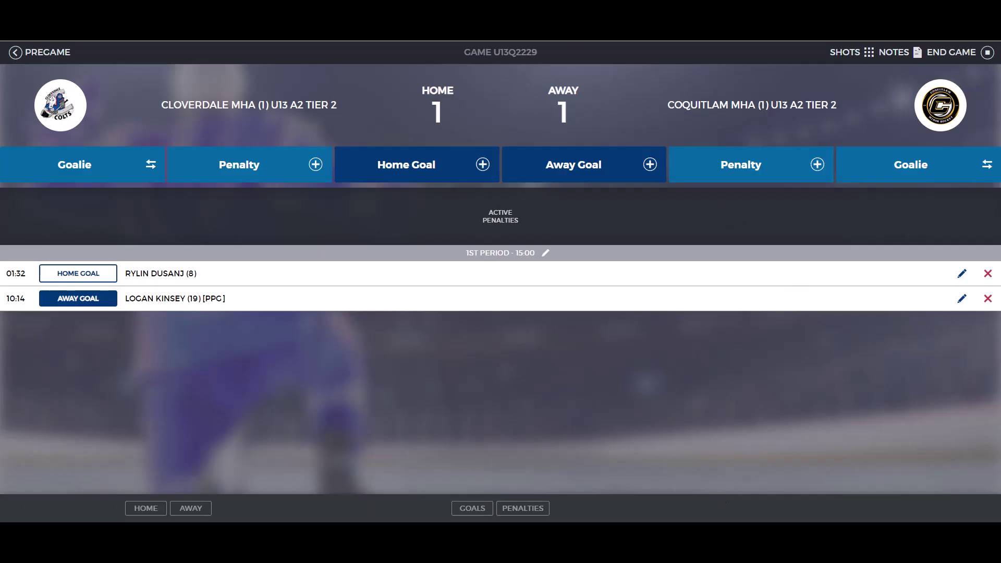
pyautogui.click(740, 164)
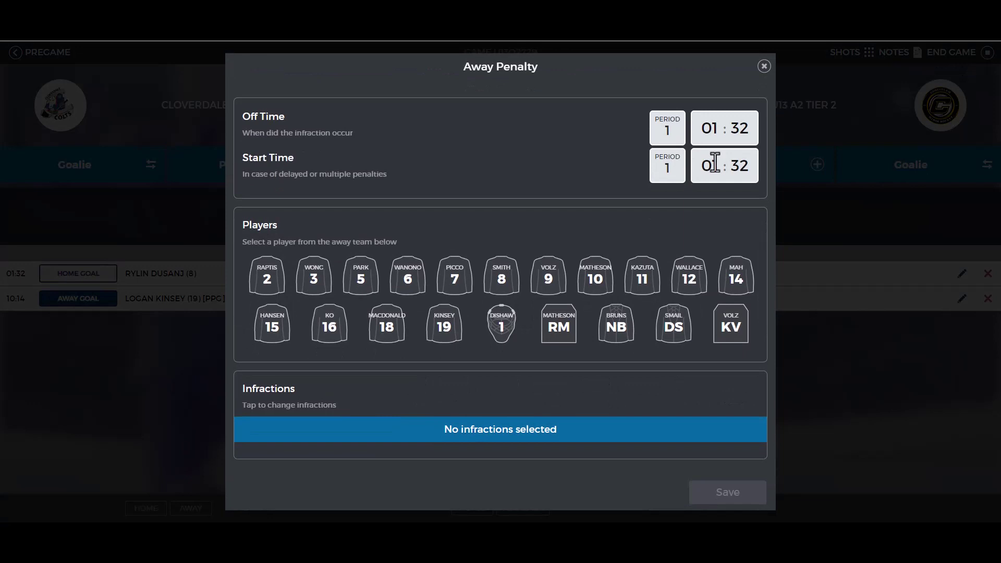
# Step: Log an away Cross-checking Minor (2 min) penalty on #3 at 03:45
pyautogui.click(313, 276)
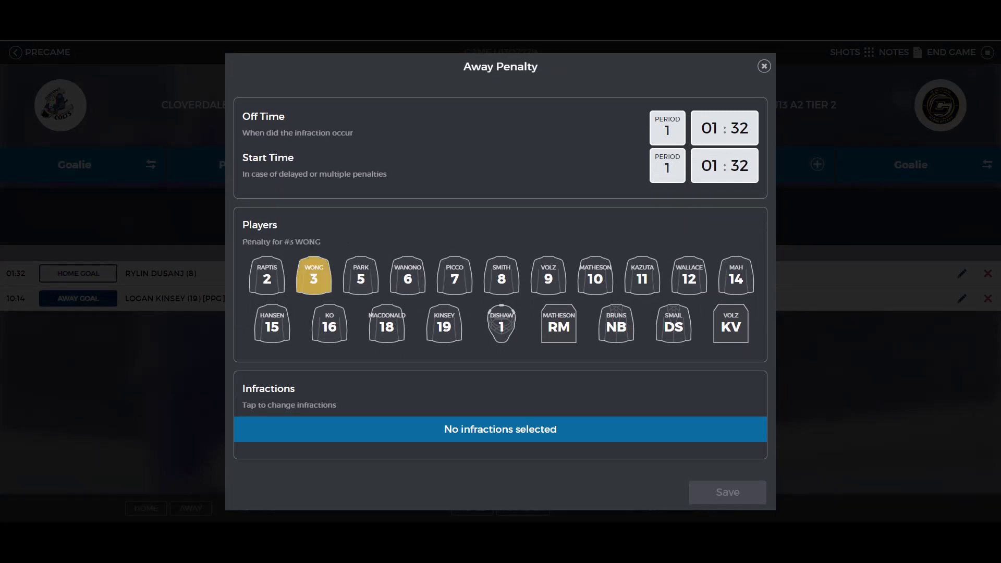
pyautogui.click(710, 128)
pyautogui.write('3')
pyautogui.press('Tab')
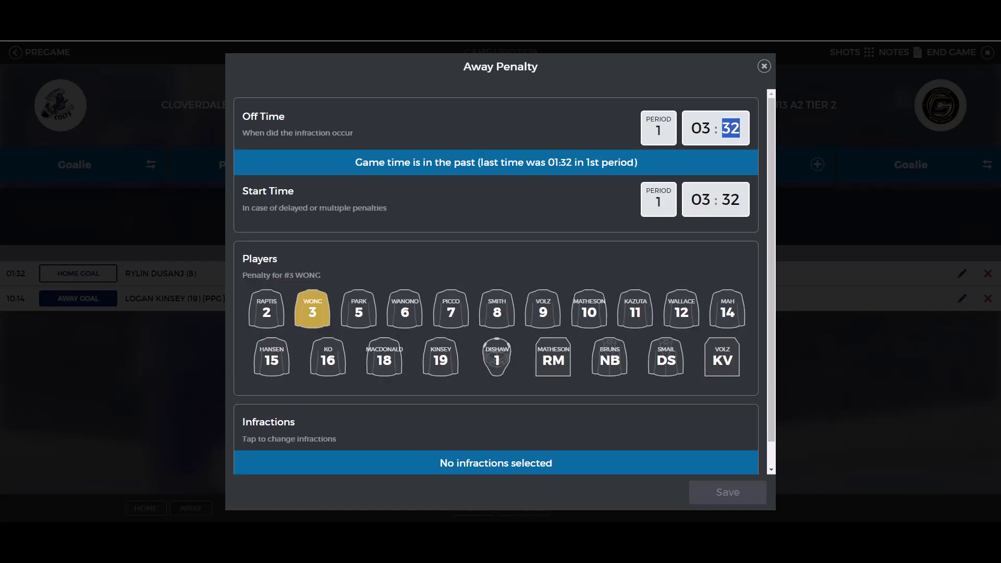
pyautogui.write('45')
pyautogui.click(518, 459)
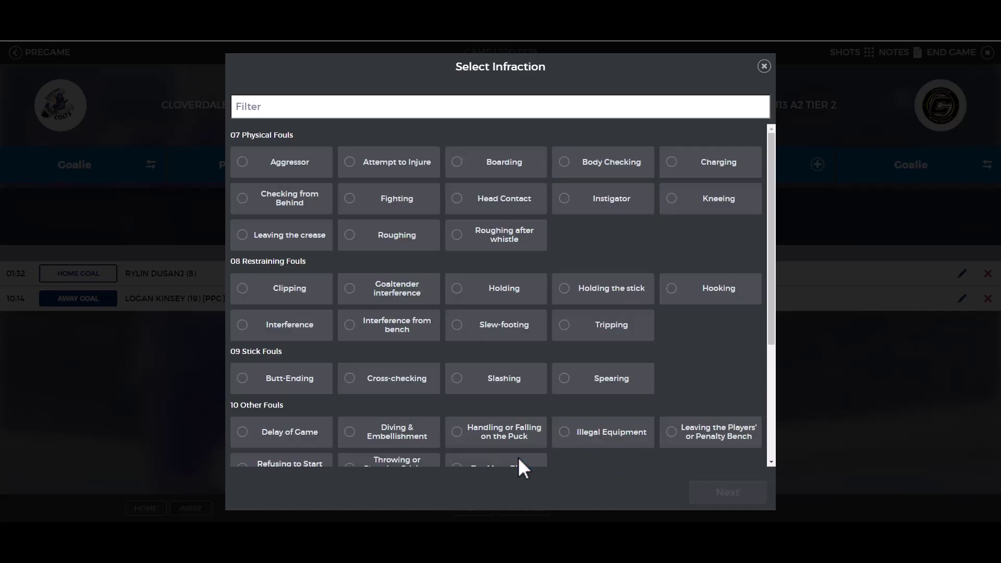
pyautogui.scroll(-1, 489, 402)
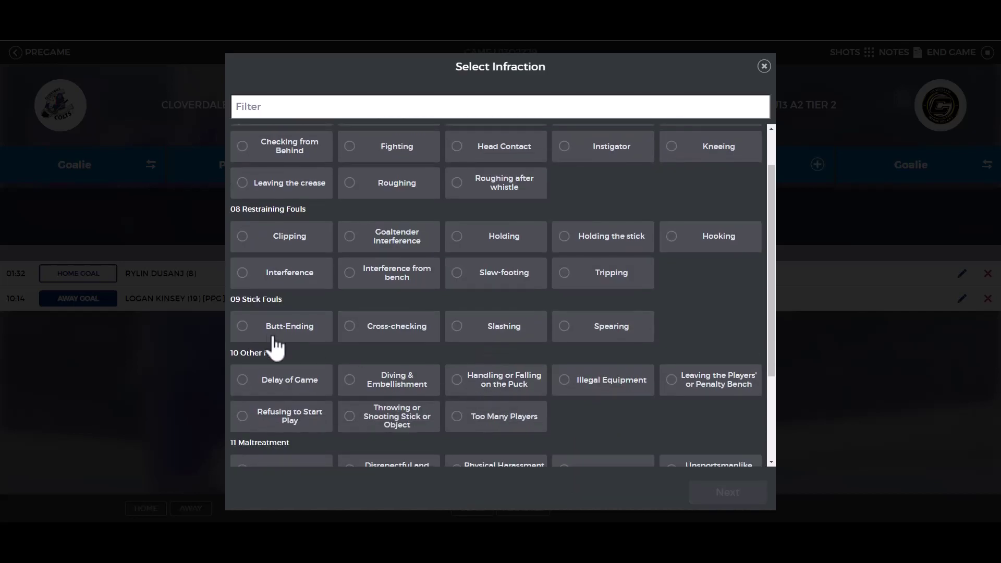
pyautogui.scroll(-3, 417, 433)
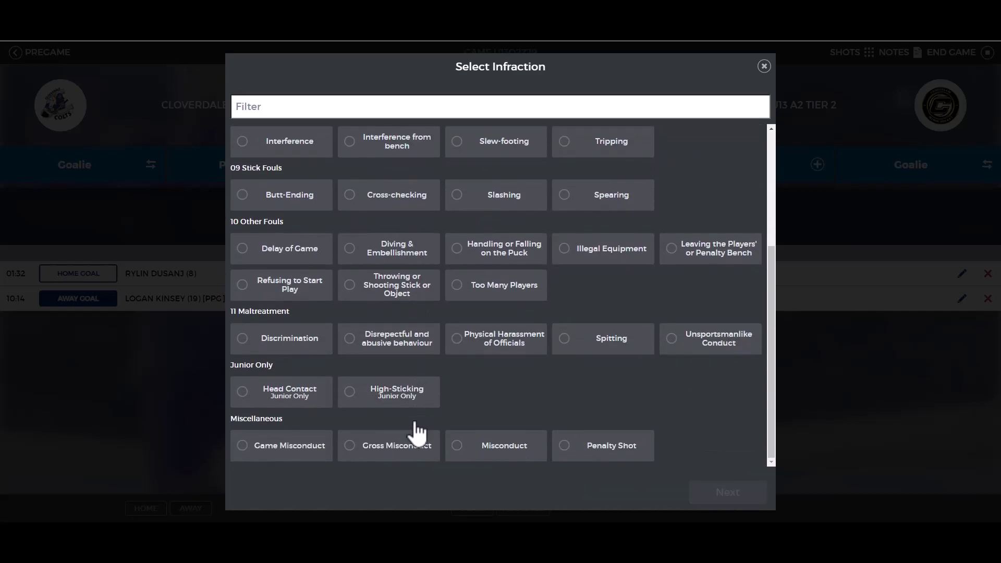
pyautogui.click(364, 204)
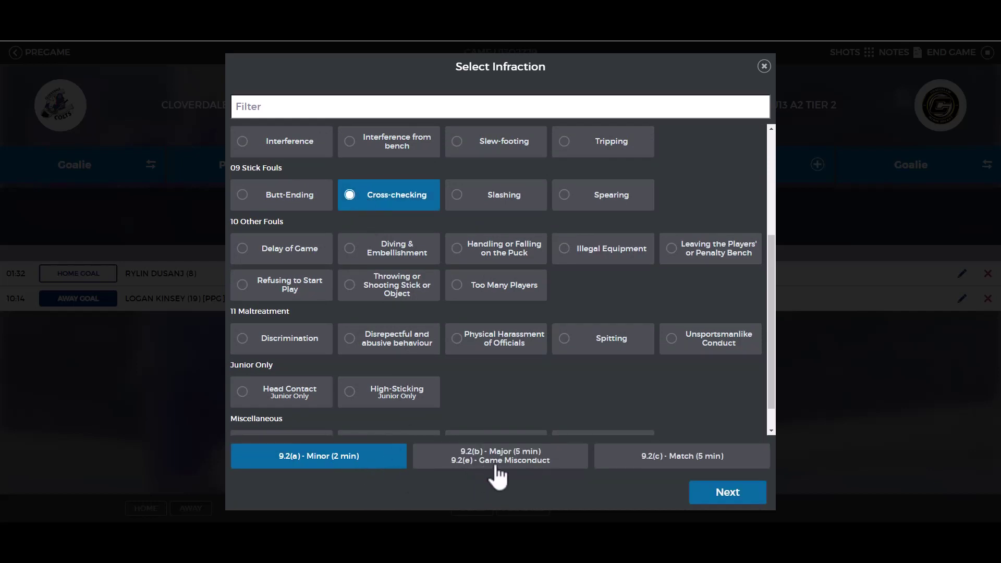
pyautogui.click(389, 462)
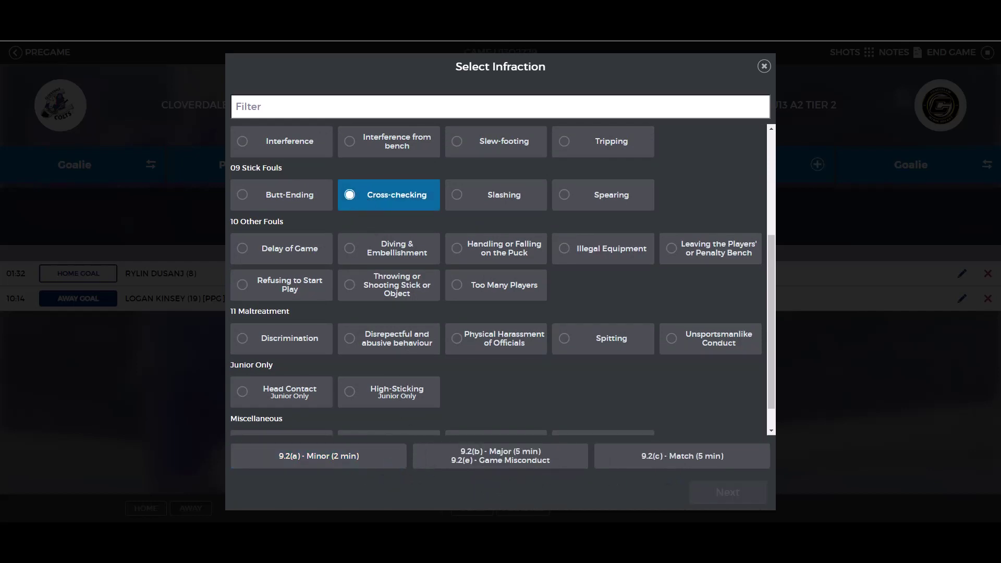
pyautogui.click(329, 462)
pyautogui.click(727, 492)
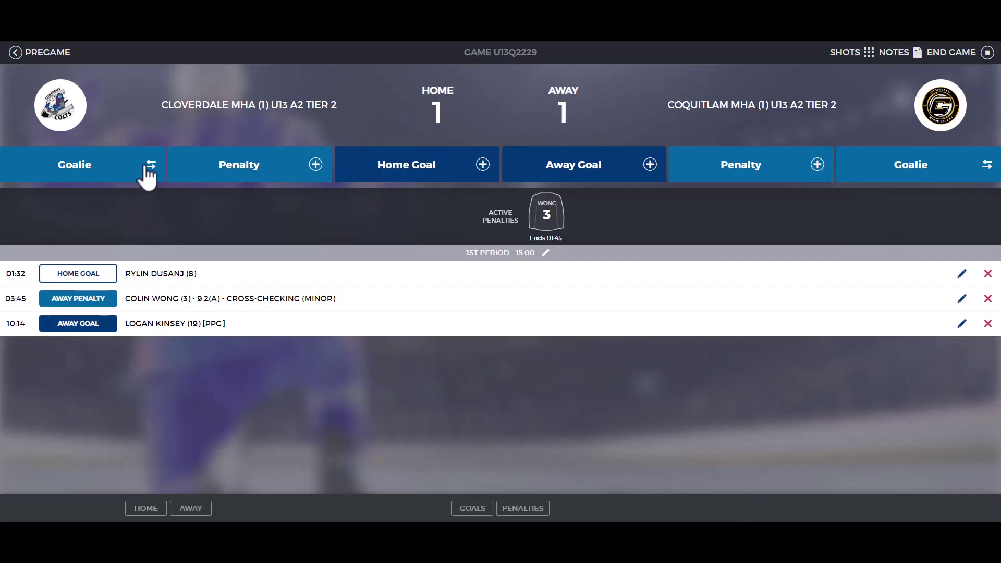
# Step: Pull the home goalie for an empty net at 07:56
pyautogui.click(148, 168)
pyautogui.doubleClick(704, 198)
pyautogui.write('7')
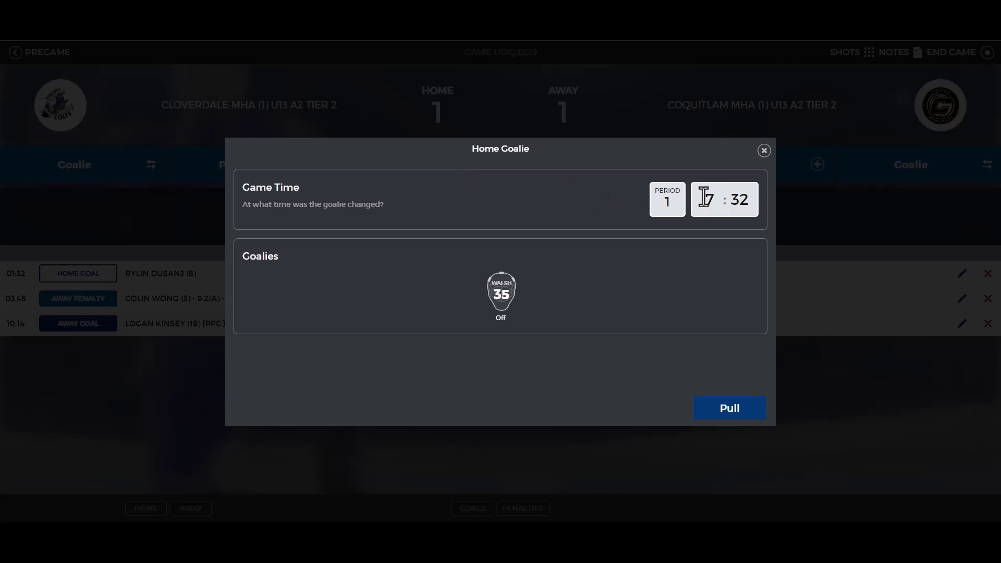
pyautogui.press('Tab')
pyautogui.write('56')
pyautogui.click(736, 413)
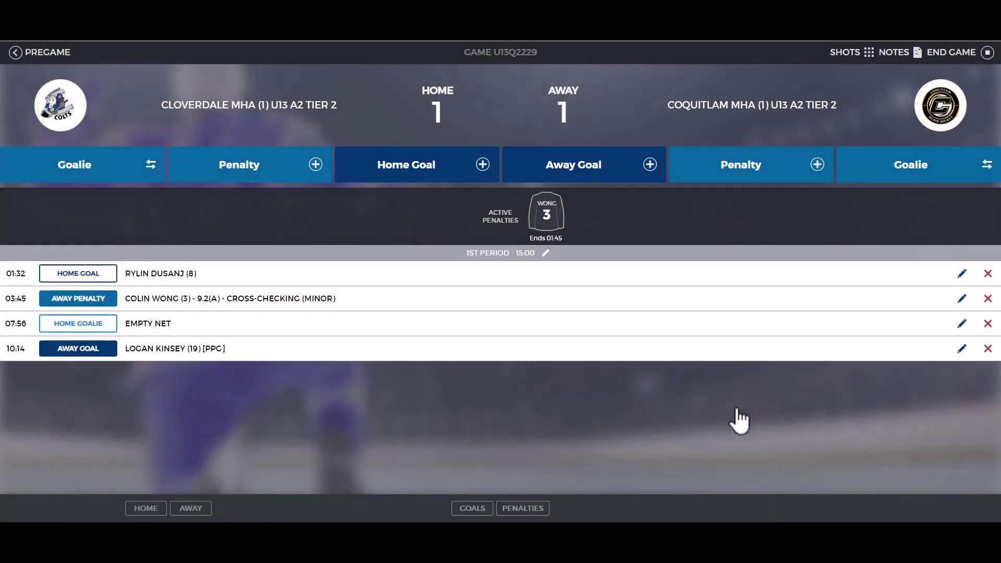
# Step: Log a home power-play goal by #7, assisted by #13 and #19
pyautogui.click(455, 164)
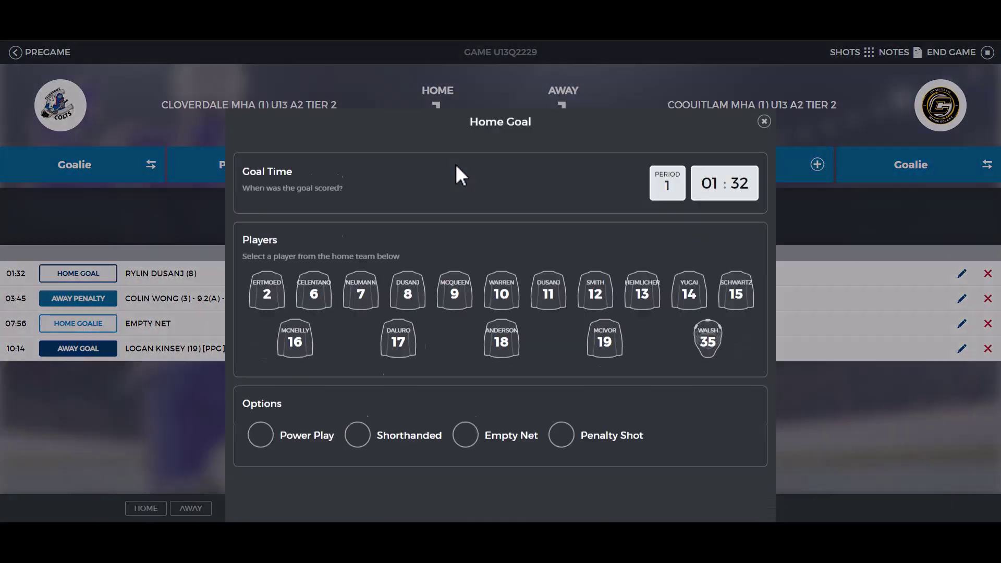
pyautogui.click(360, 244)
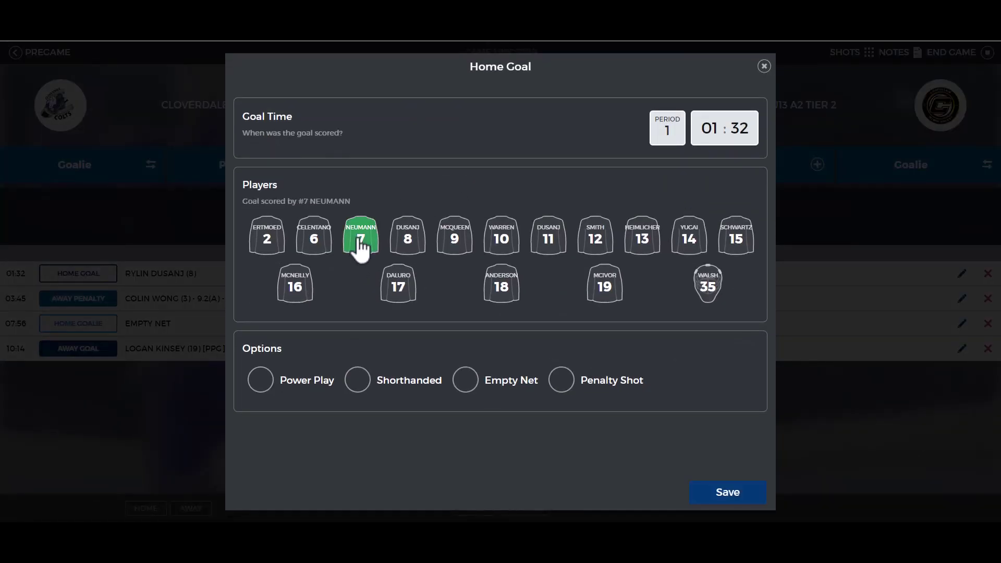
pyautogui.click(651, 240)
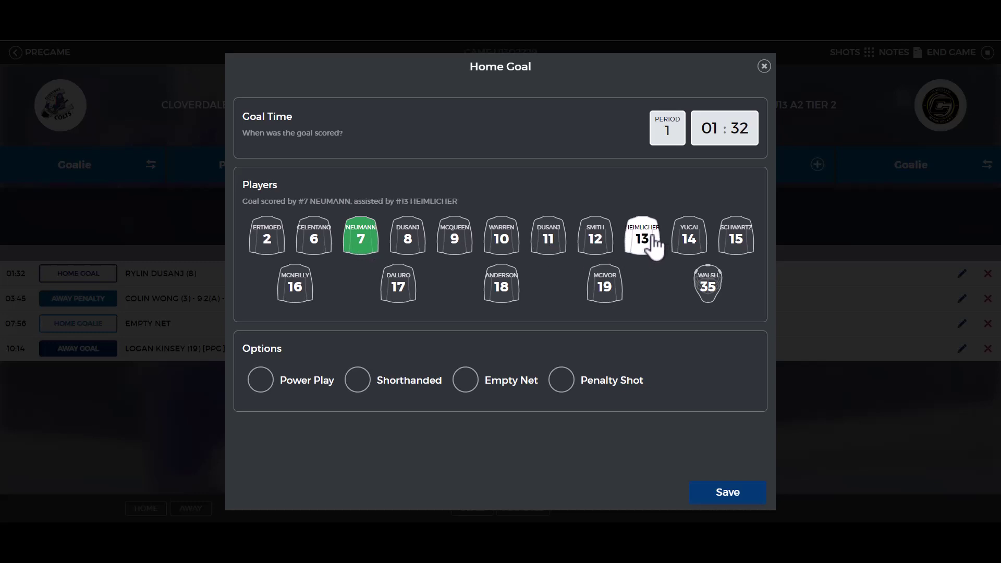
pyautogui.click(608, 297)
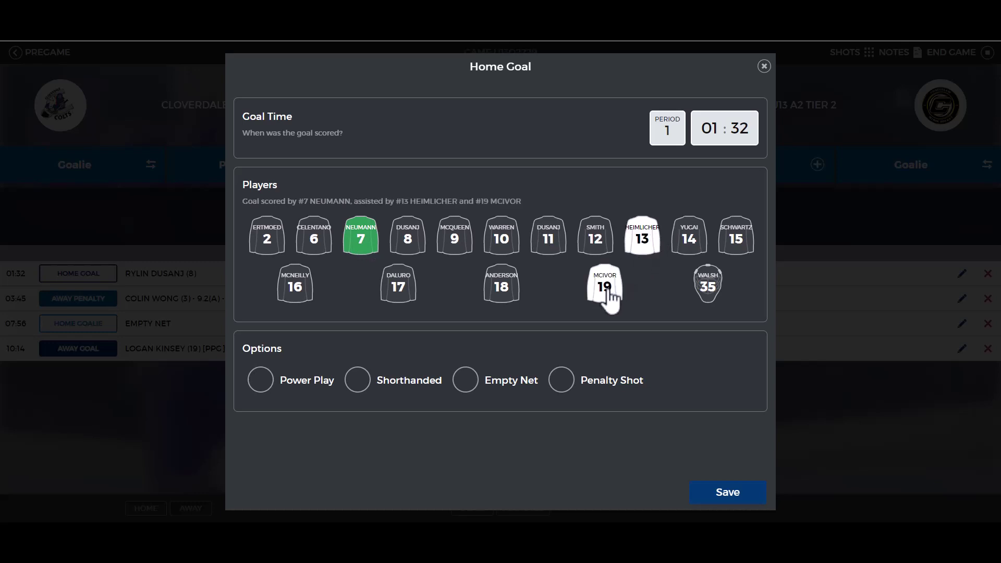
pyautogui.click(261, 380)
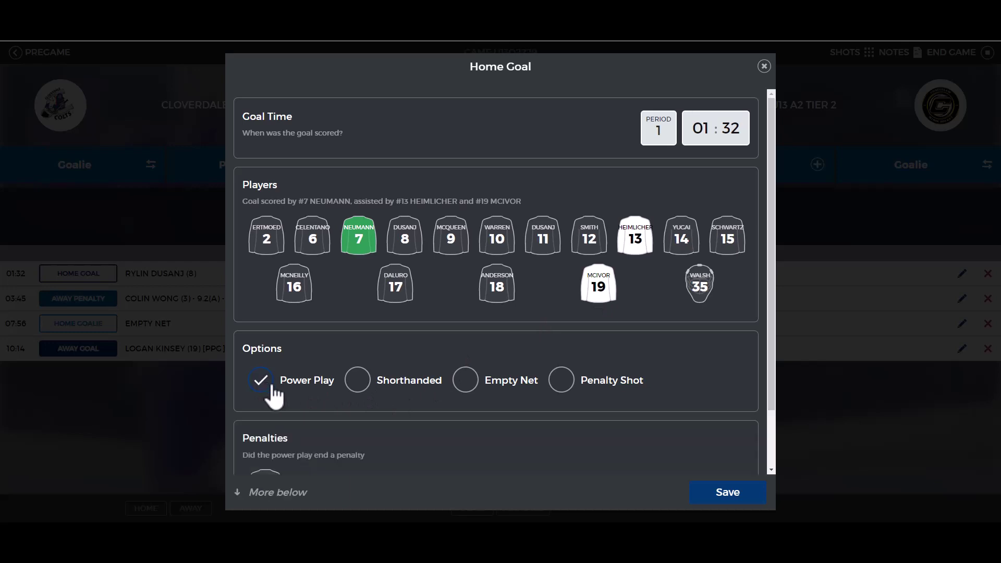
pyautogui.click(727, 494)
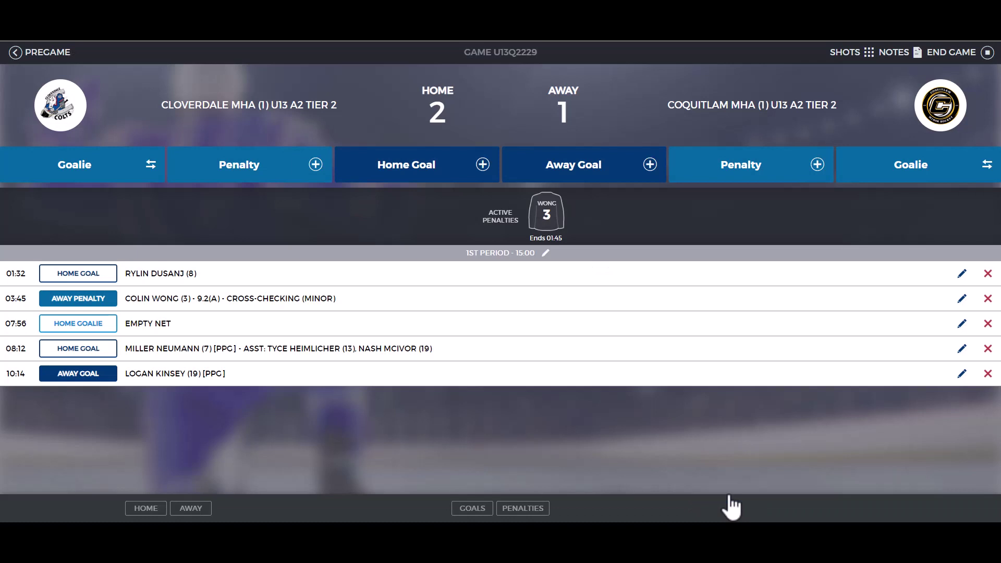
pyautogui.click(861, 55)
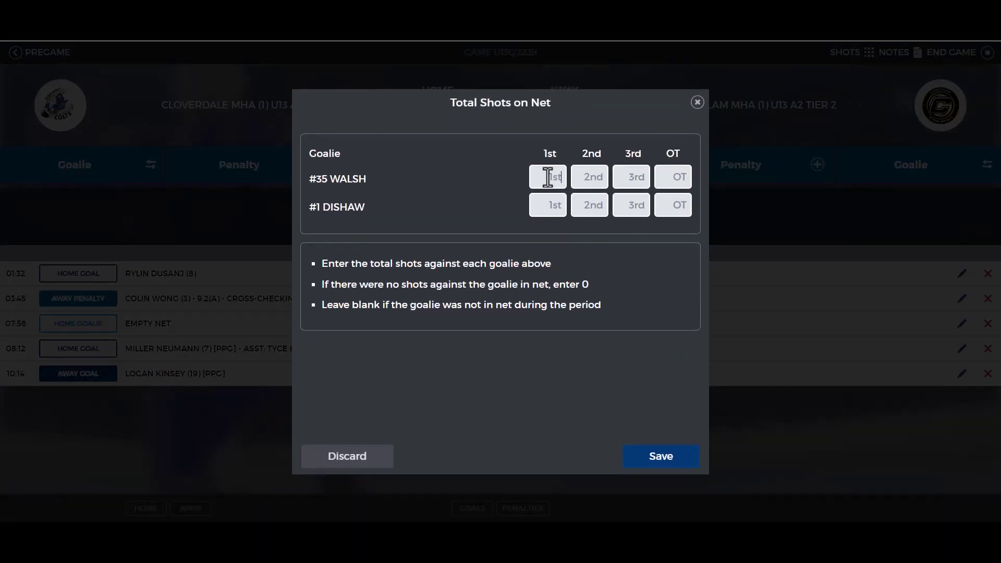
# Step: Enter 14 first-period shots against home goalie #35 (WALSH) and save
pyautogui.click(547, 177)
pyautogui.write('14')
pyautogui.click(661, 457)
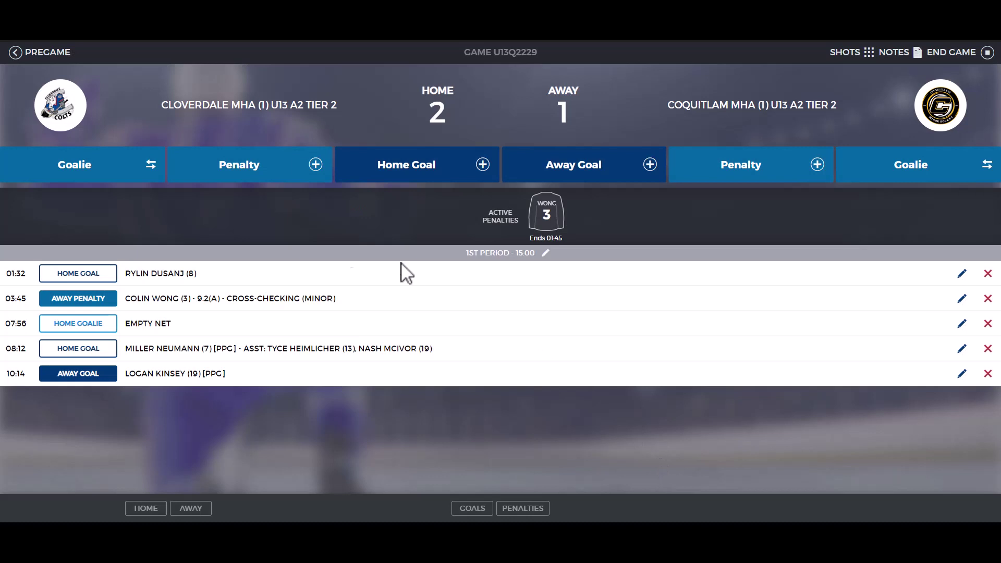
pyautogui.click(272, 177)
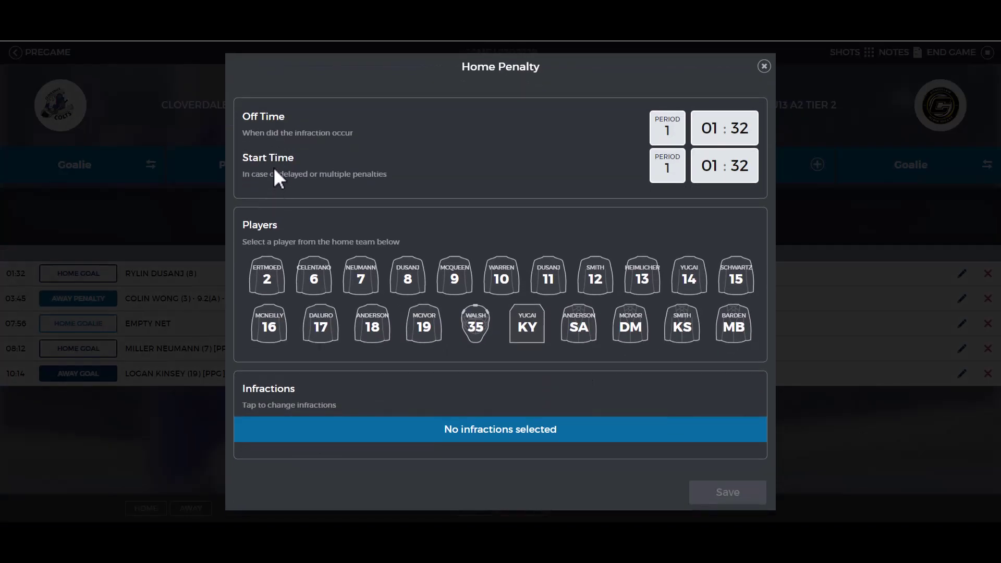
# Step: Charge the home slashing minor to goalie #35, served by #12
pyautogui.click(475, 326)
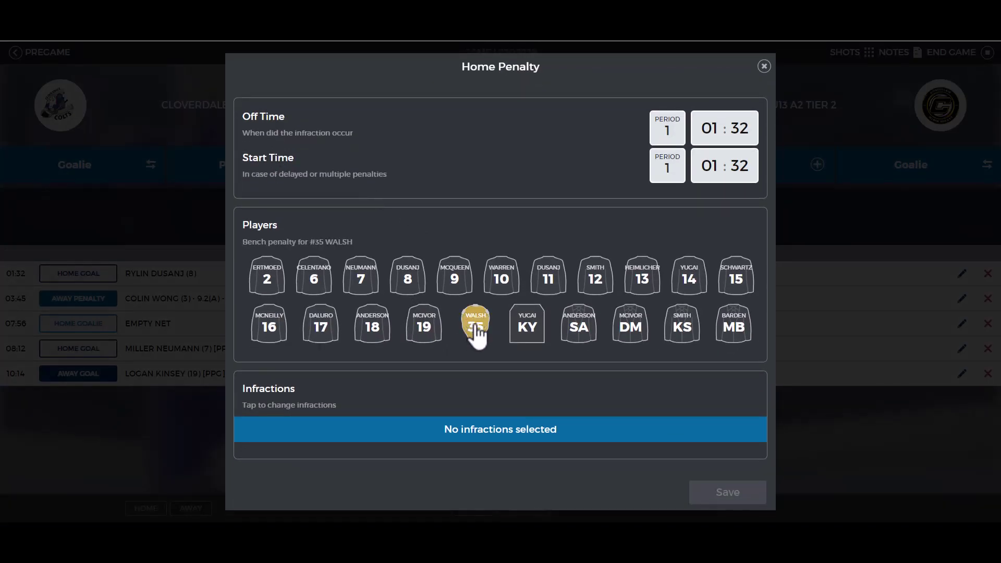
pyautogui.click(600, 278)
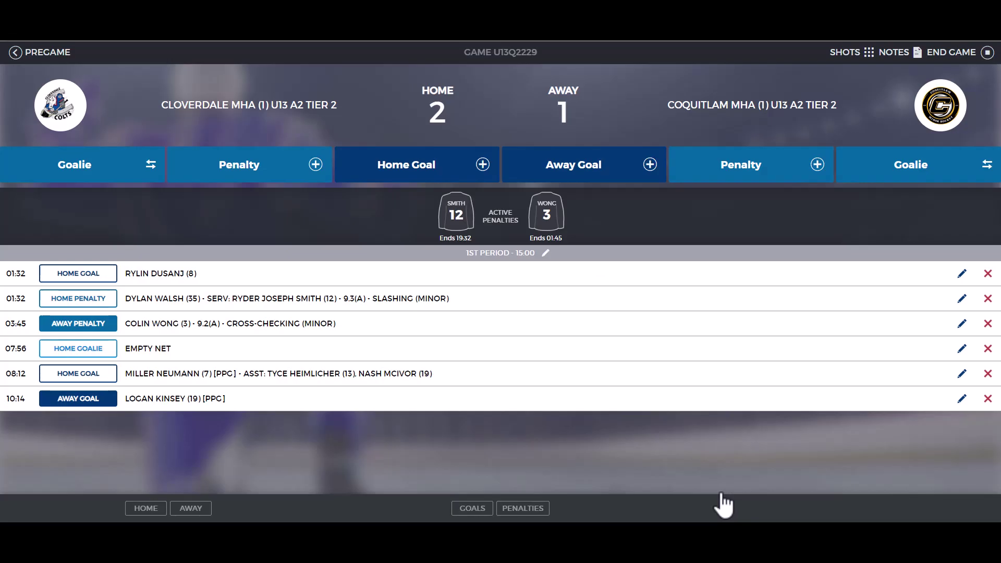
pyautogui.click(915, 53)
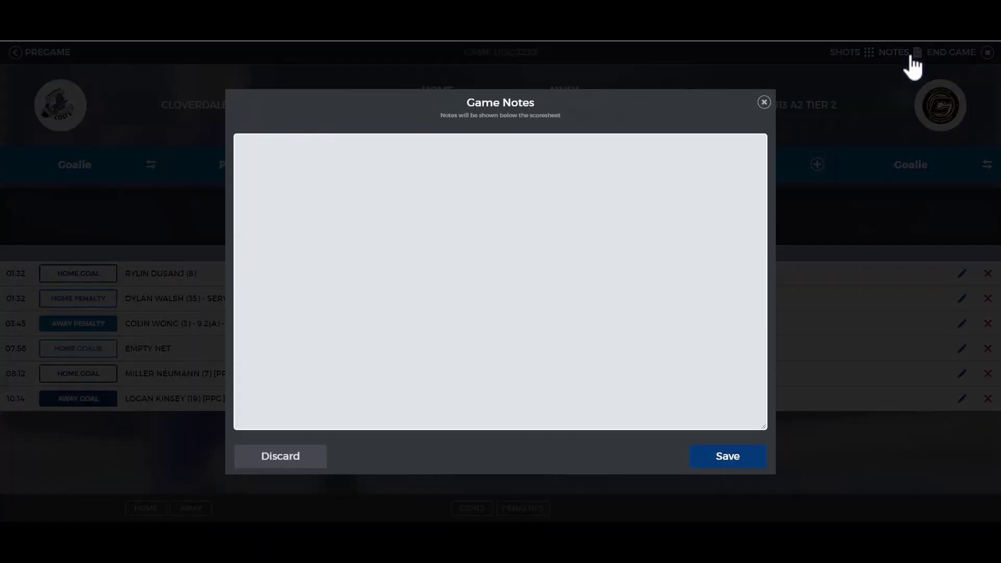
# Step: Close the game notes and filter the event list to penalties, then to goals only
pyautogui.click(764, 102)
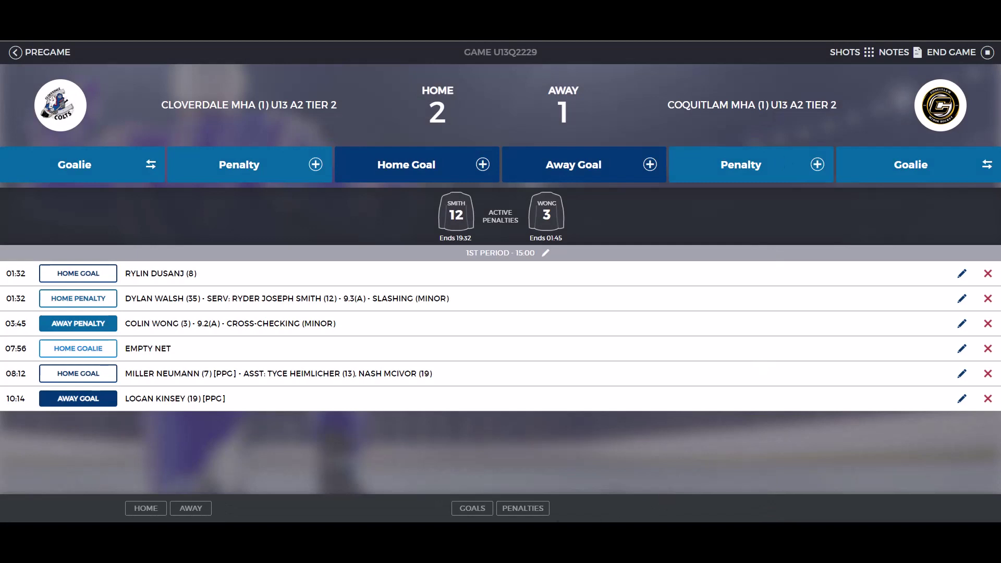
pyautogui.click(530, 513)
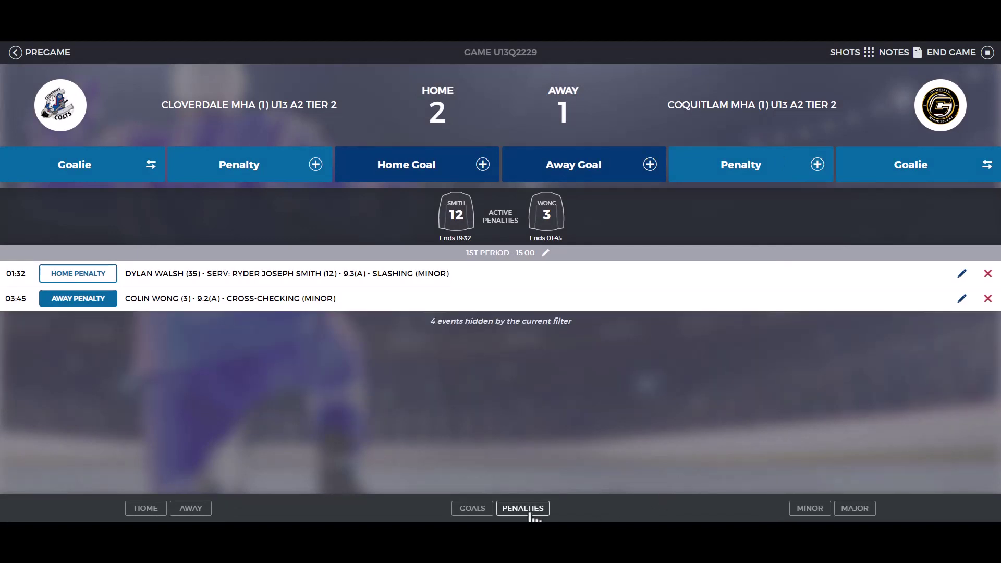
pyautogui.click(477, 512)
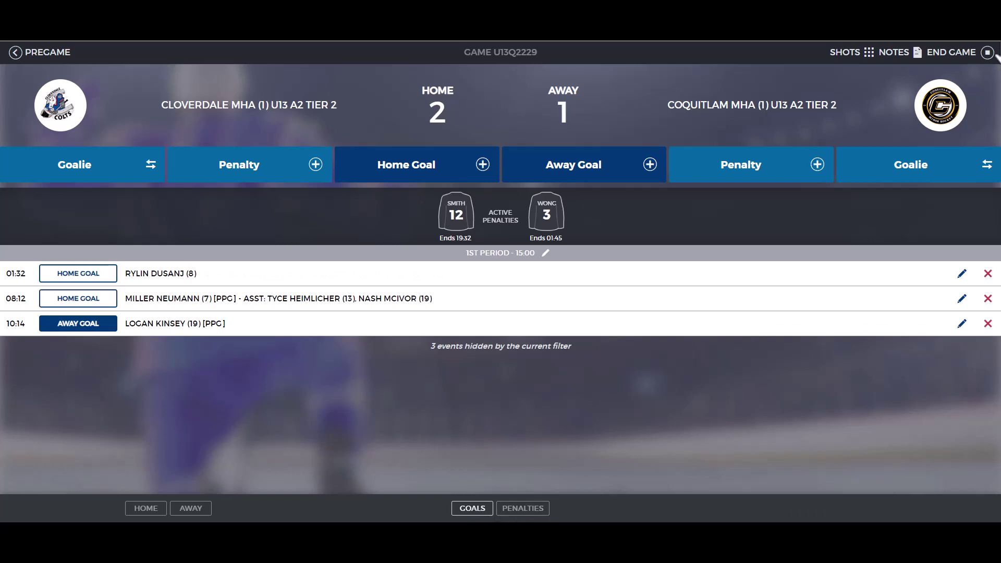
# Step: End game U13Q2229 at 00:00 of period 3
pyautogui.click(969, 52)
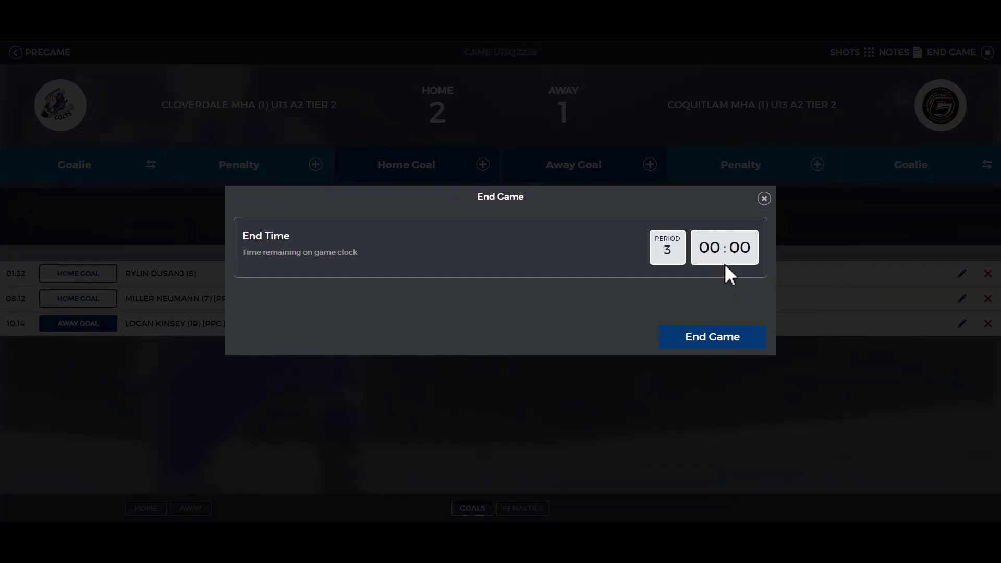
pyautogui.click(710, 343)
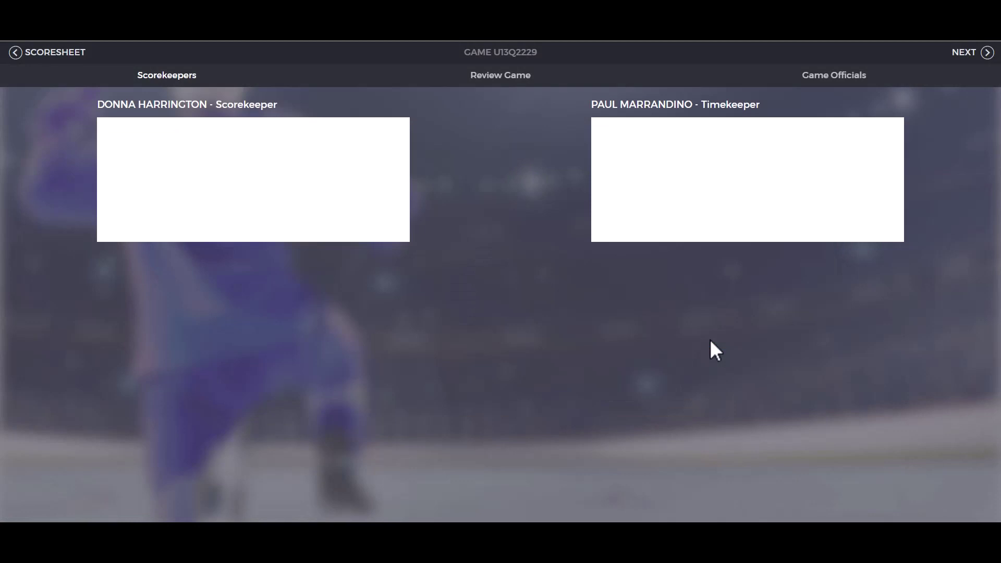
# Step: Sign the scorekeeper and timekeeper boxes and continue to the referee hand-off
pyautogui.moveTo(258, 167); pyautogui.dragTo(293, 211)
pyautogui.moveTo(250, 161)
pyautogui.mouseDown()
pyautogui.moveTo(284, 151)
pyautogui.moveTo(347, 224)
pyautogui.mouseUp()
pyautogui.moveTo(383, 151); pyautogui.dragTo(398, 193)
pyautogui.moveTo(764, 176)
pyautogui.mouseDown()
pyautogui.moveTo(740, 157)
pyautogui.moveTo(809, 145)
pyautogui.moveTo(815, 166)
pyautogui.mouseUp()
pyautogui.moveTo(881, 155); pyautogui.dragTo(904, 185)
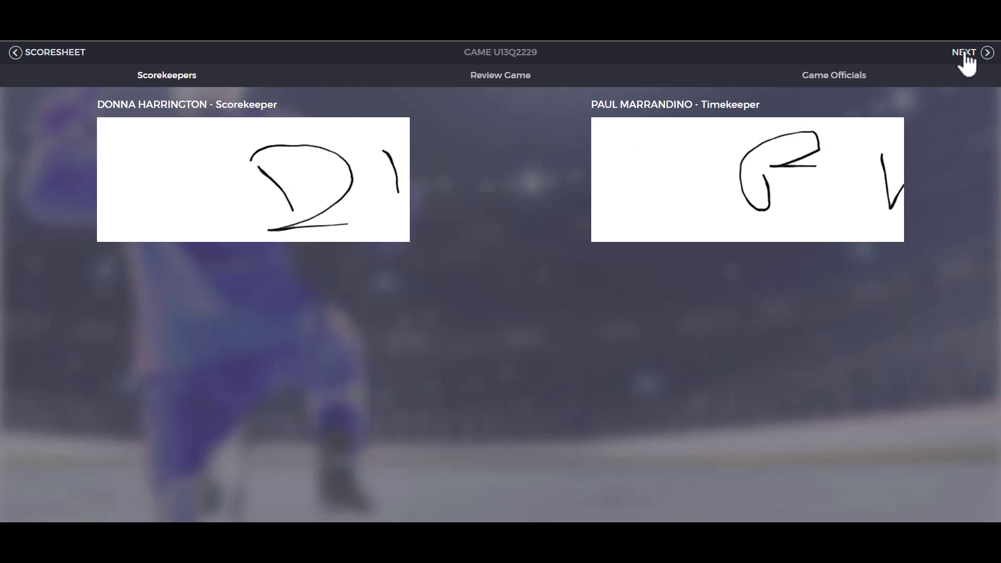
pyautogui.click(965, 57)
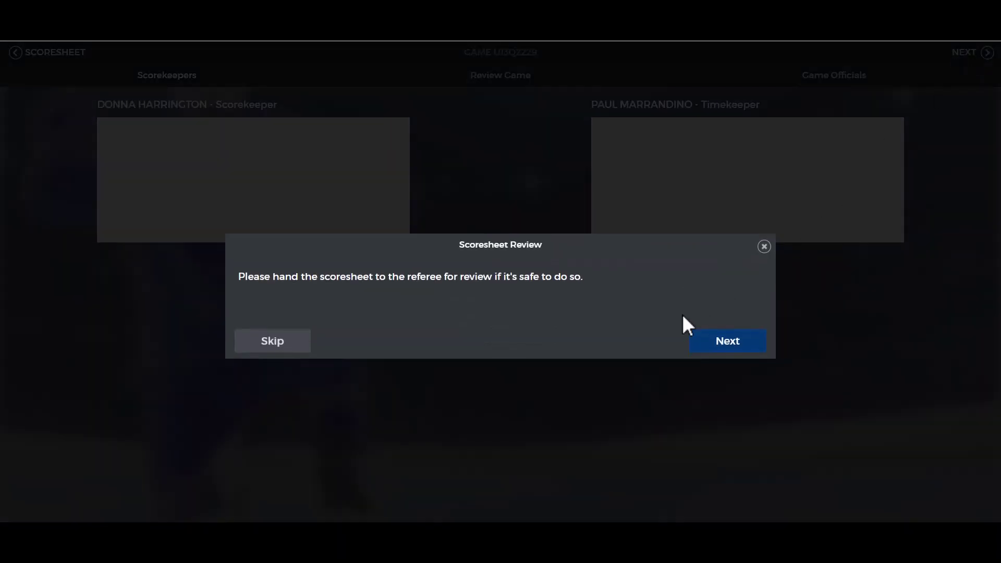
# Step: Review the home slashing penalty unchanged, then confirm all penalties and goals are correct
pyautogui.click(742, 342)
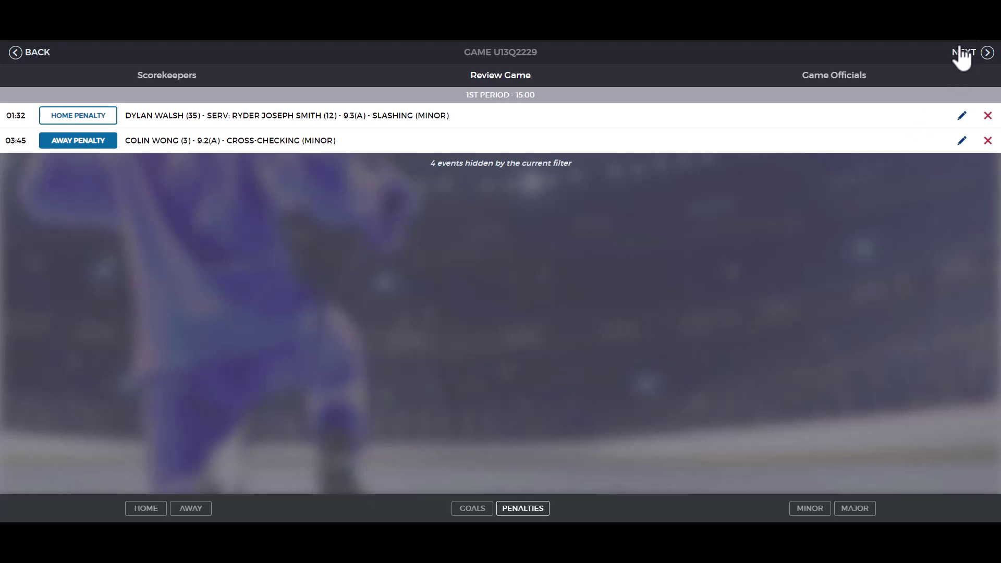
pyautogui.click(962, 119)
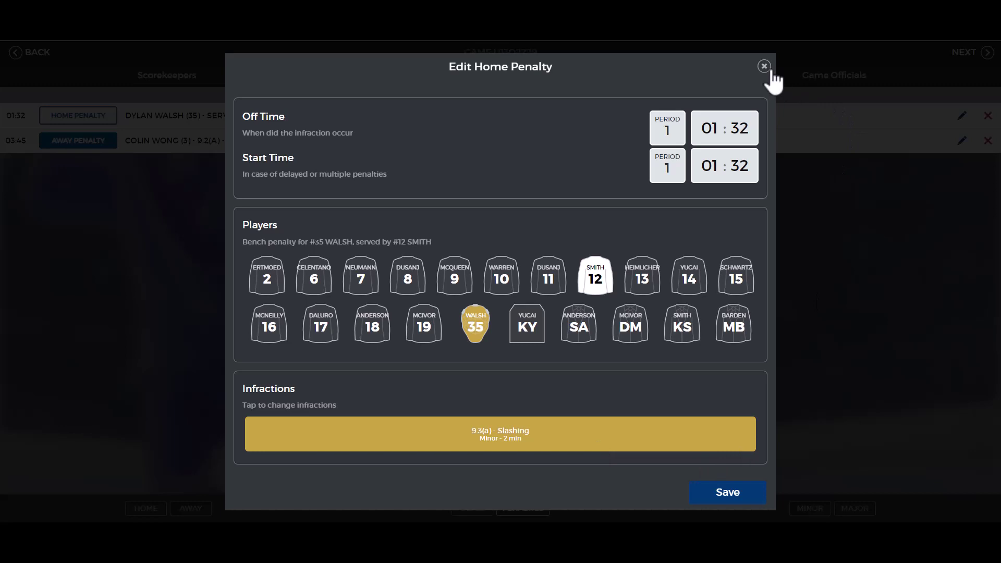
pyautogui.click(764, 67)
pyautogui.click(979, 59)
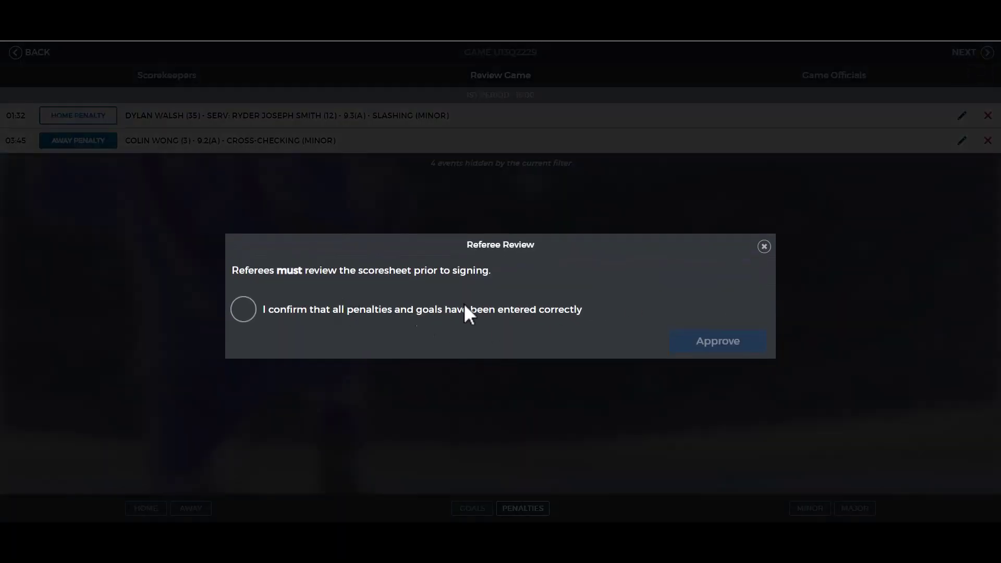
pyautogui.click(248, 317)
# Step: Approve as referee and sign the referee and both linesperson boxes
pyautogui.click(701, 347)
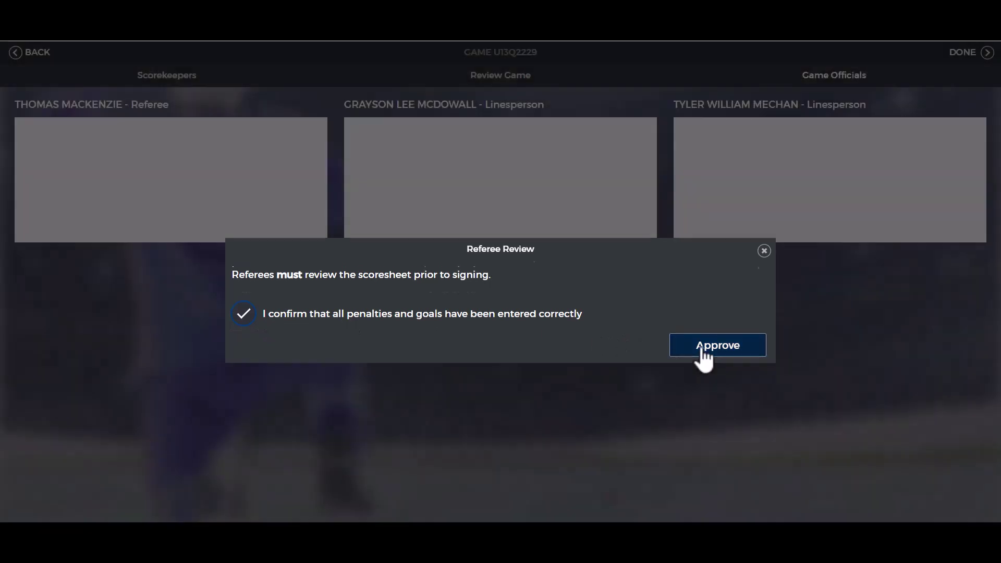
pyautogui.moveTo(138, 177)
pyautogui.mouseDown()
pyautogui.moveTo(149, 192)
pyautogui.moveTo(203, 157)
pyautogui.mouseUp()
pyautogui.moveTo(451, 157)
pyautogui.mouseDown()
pyautogui.moveTo(452, 191)
pyautogui.moveTo(470, 200)
pyautogui.mouseUp()
pyautogui.moveTo(779, 150)
pyautogui.mouseDown()
pyautogui.moveTo(790, 184)
pyautogui.moveTo(825, 144)
pyautogui.mouseUp()
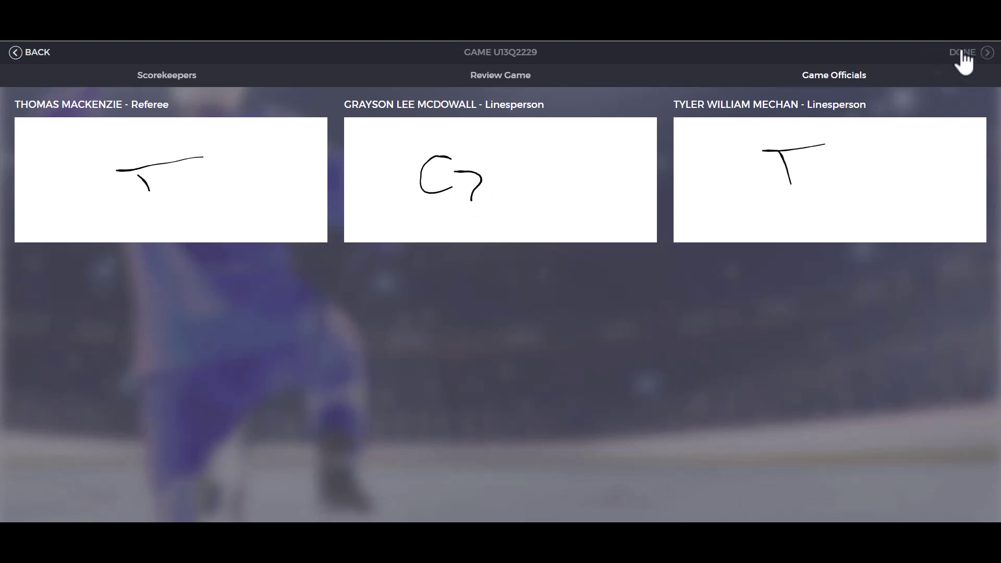
pyautogui.click(963, 54)
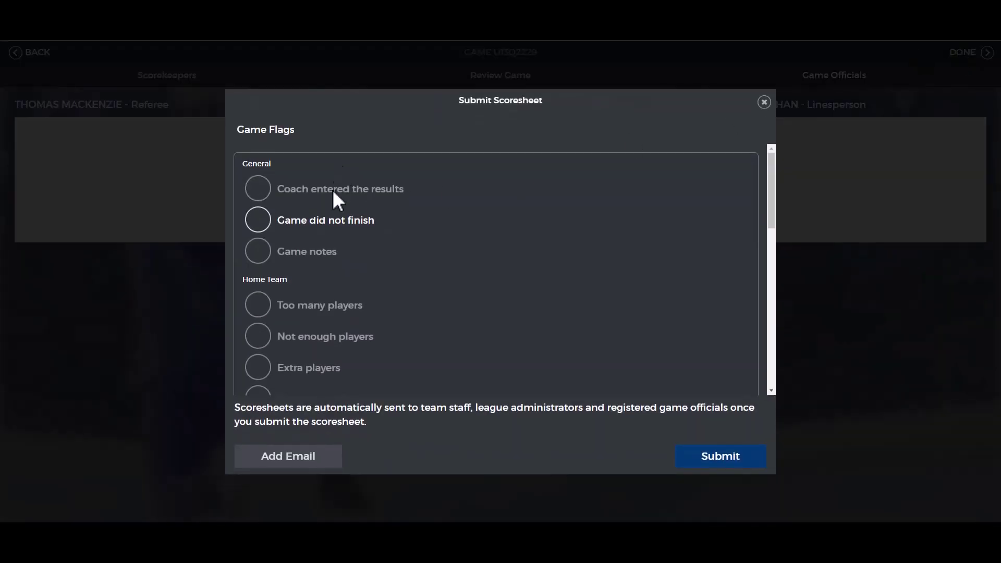
# Step: Scroll through the Game Flags list in the Submit Scoresheet dialog
pyautogui.scroll(-4, 335, 277)
pyautogui.scroll(-2, 339, 280)
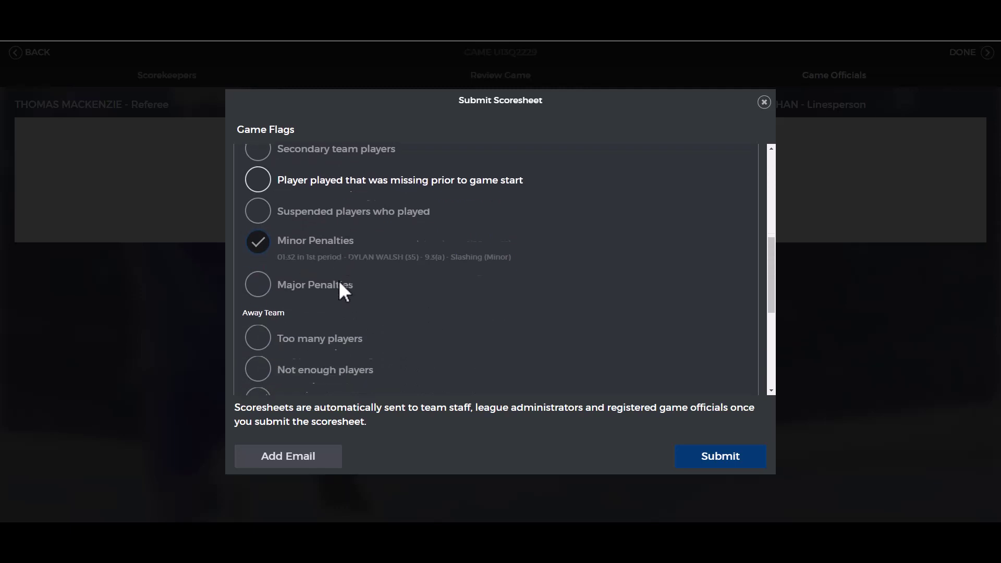
pyautogui.scroll(-1, 339, 279)
pyautogui.scroll(-4, 339, 280)
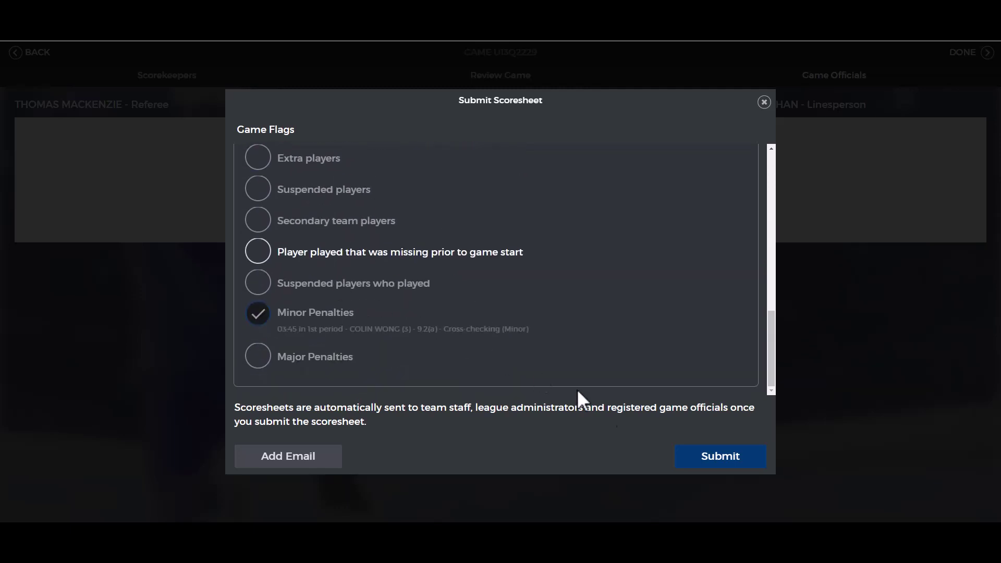